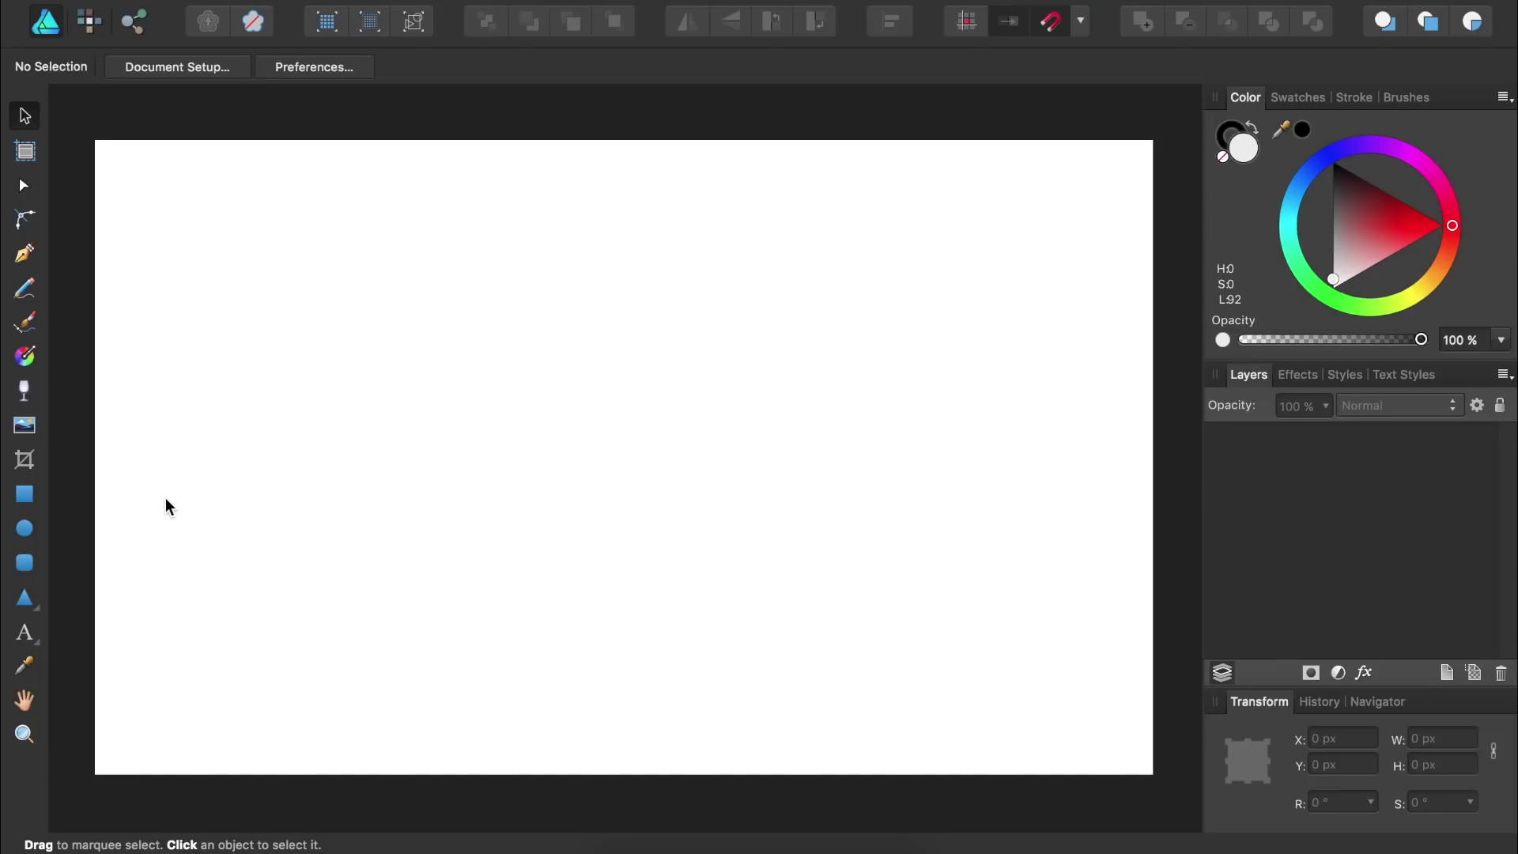
- Draw a black 2500 × 1500 px rectangle covering the whole canvas and lock it
left_click(26, 495)
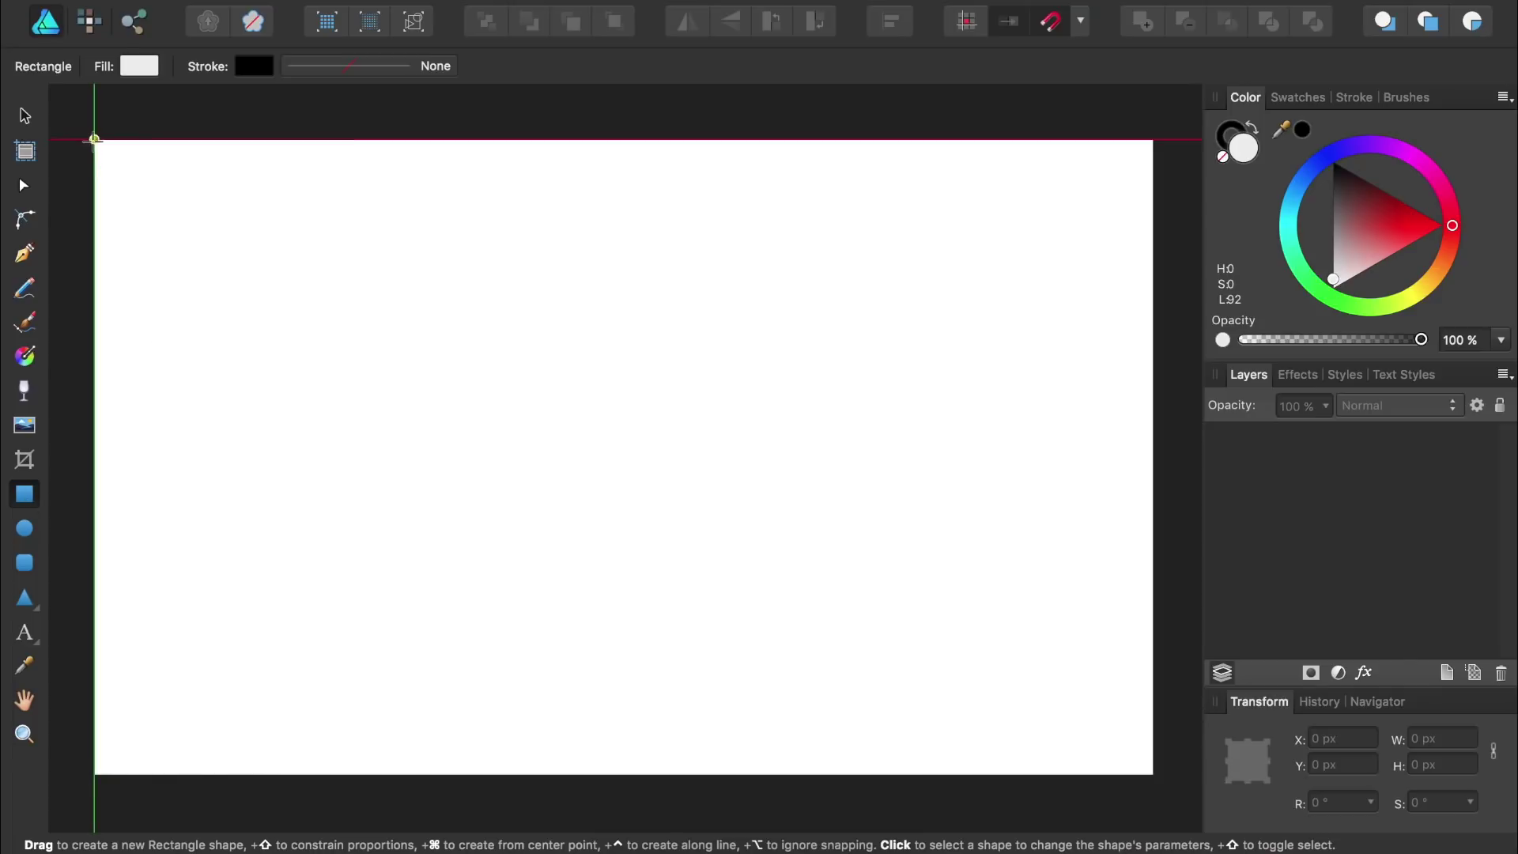
left_click_drag(95, 140, 1154, 776)
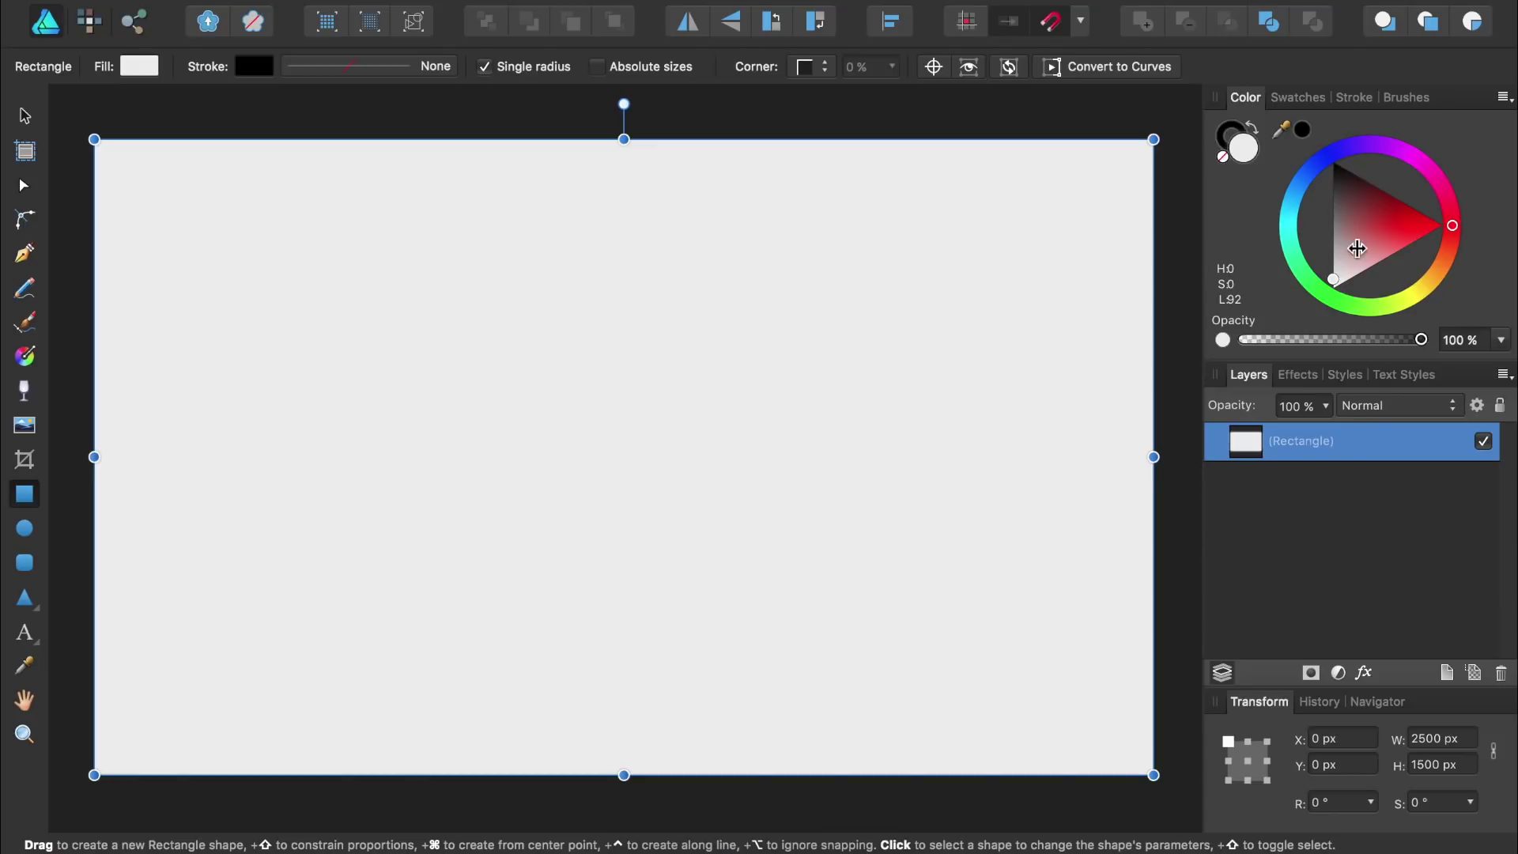
left_click(1346, 219)
left_click(1305, 129)
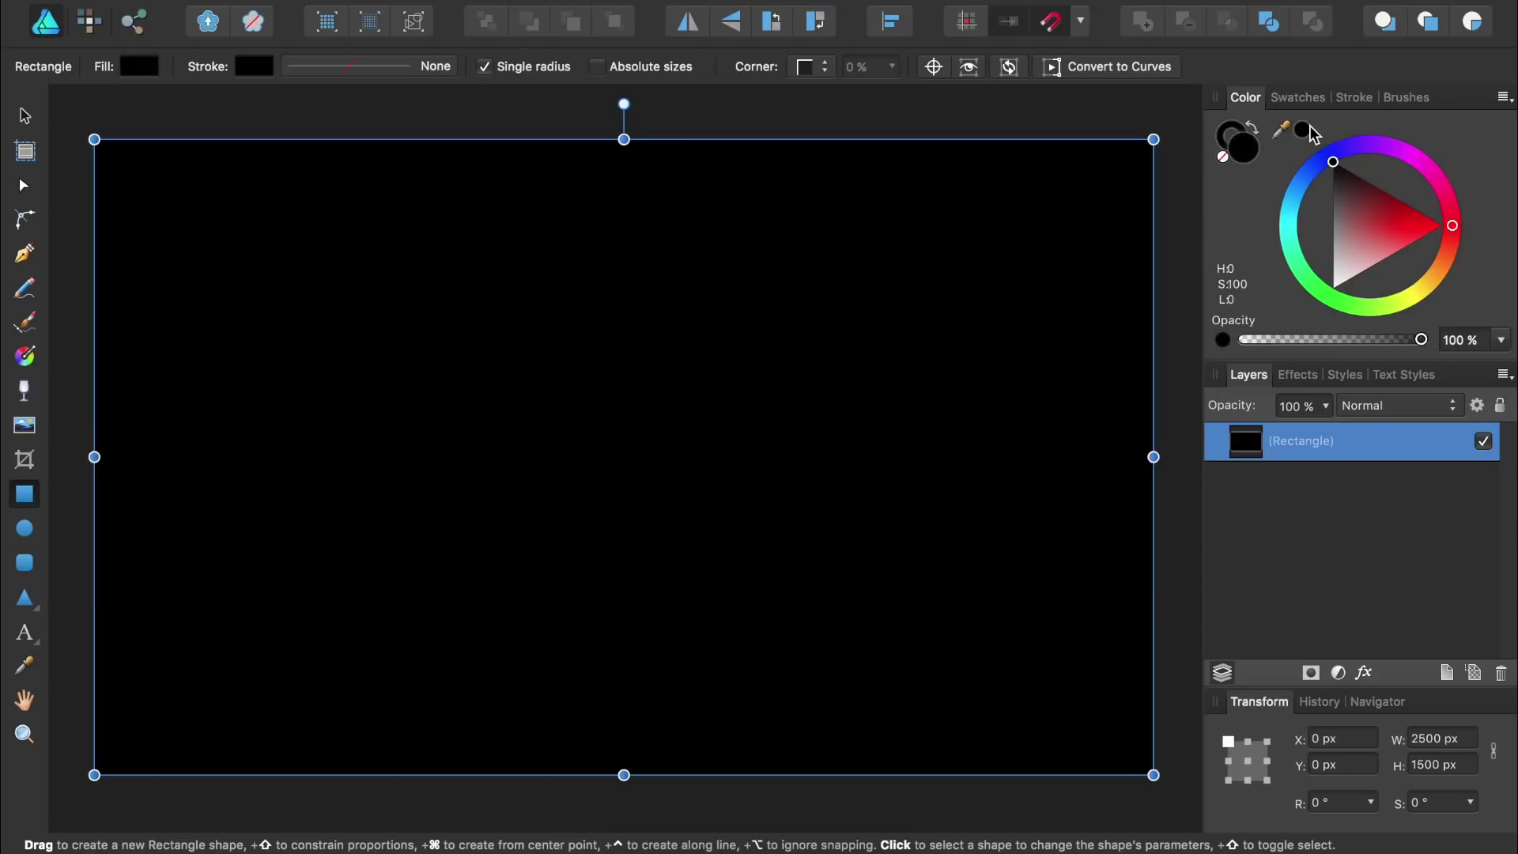
left_click(1500, 405)
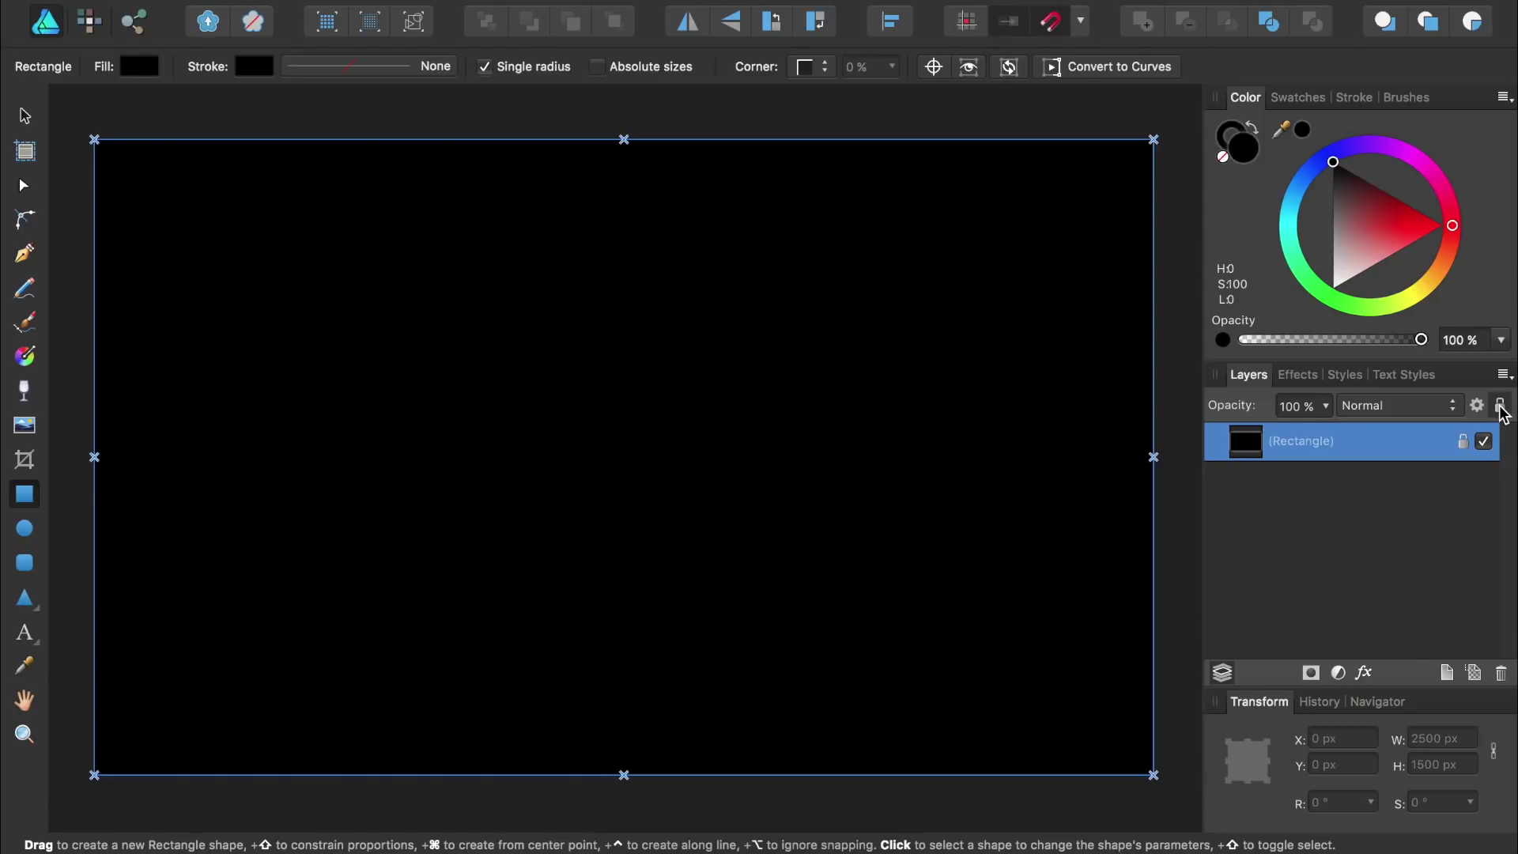
- Add a two-line art text object with NEON on the first line near the upper left
key("t")
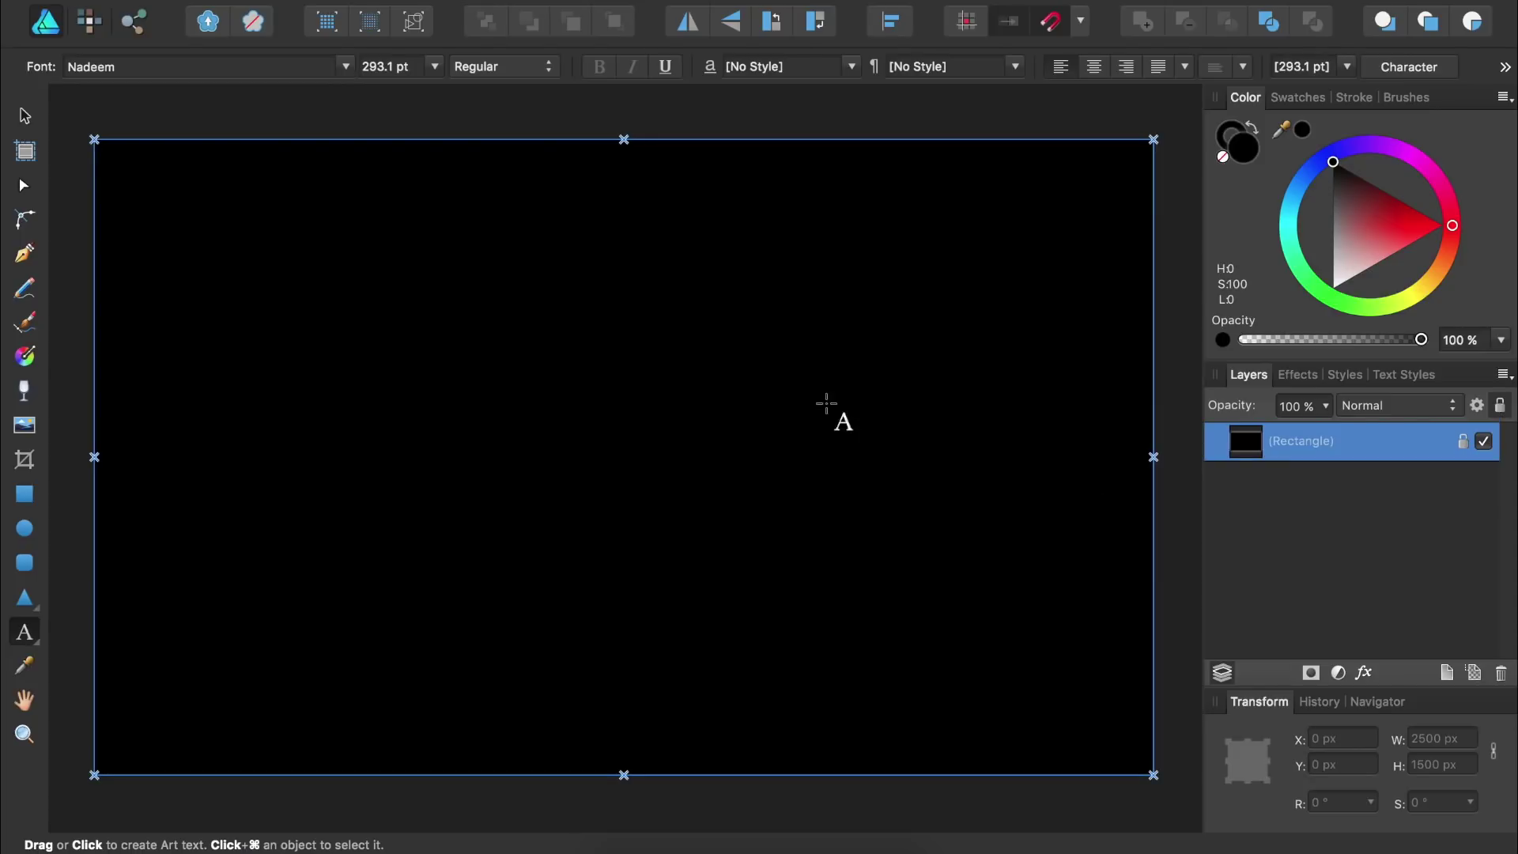
left_click(311, 305)
type("NEON")
key("Return")
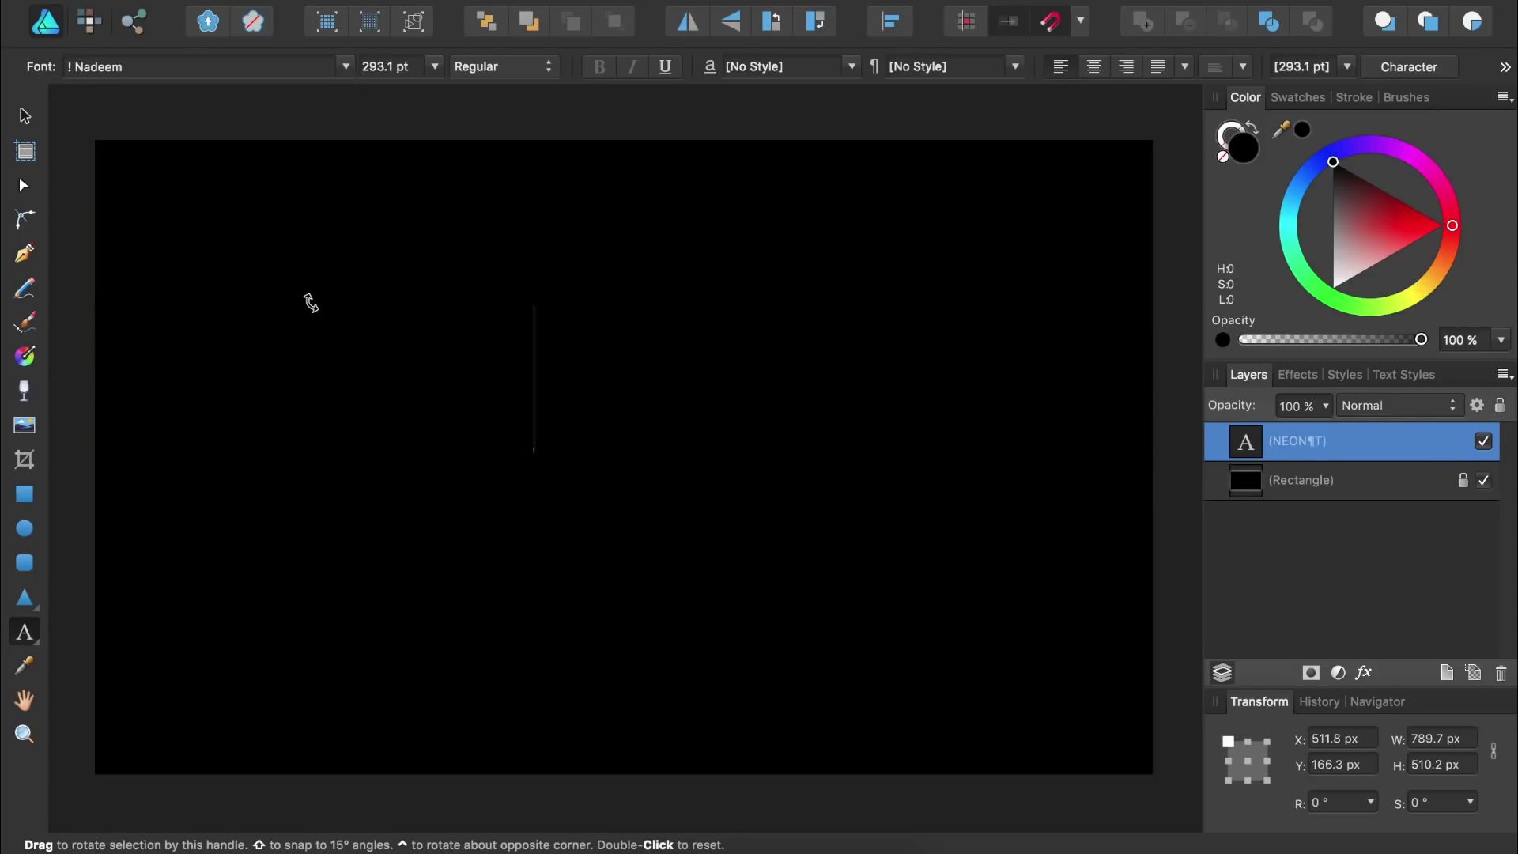
type("T")
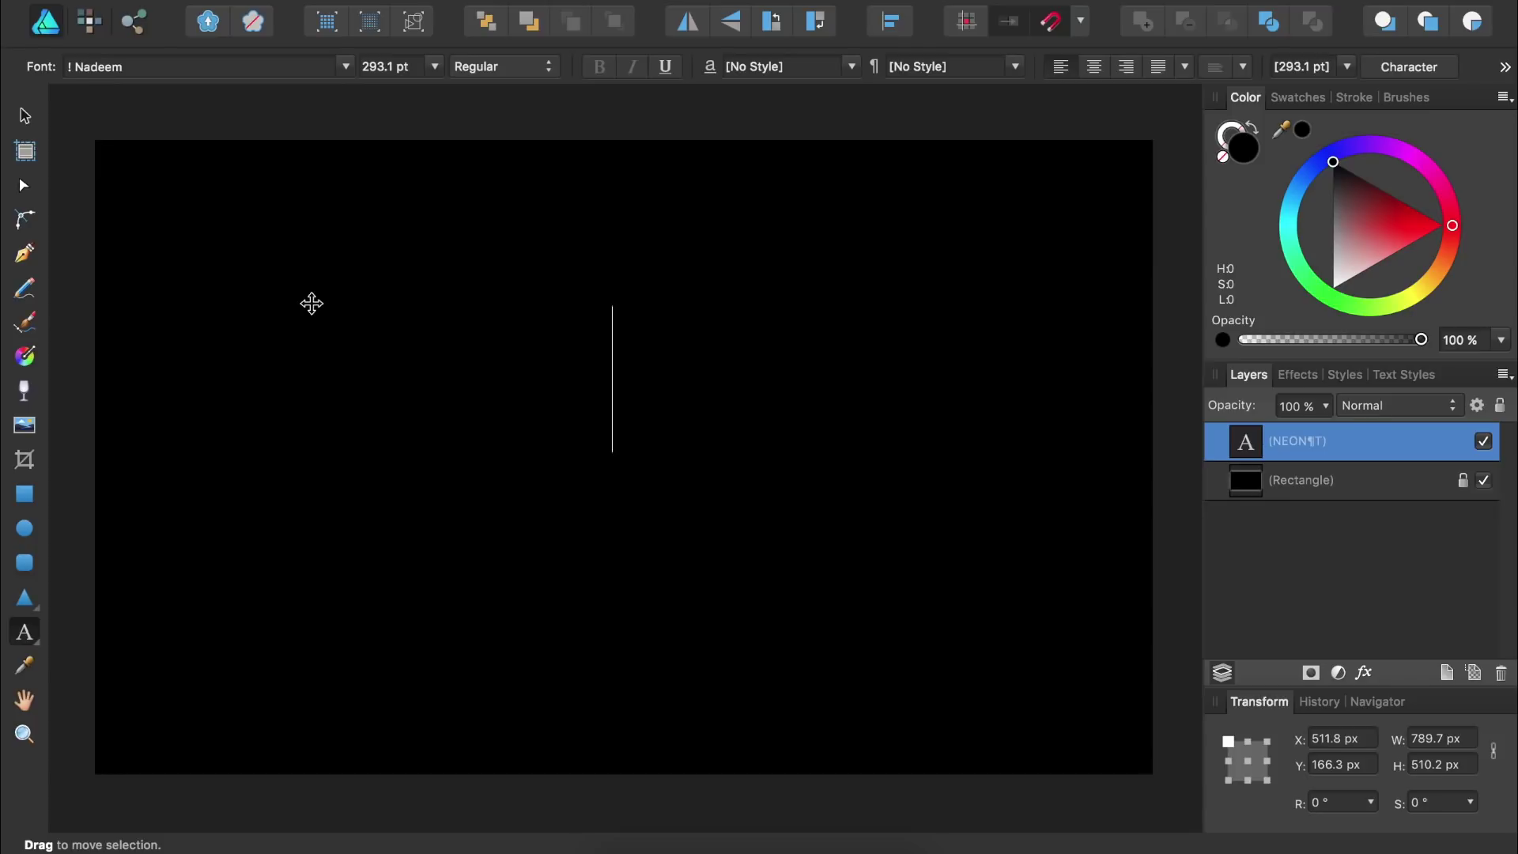
key("Escape")
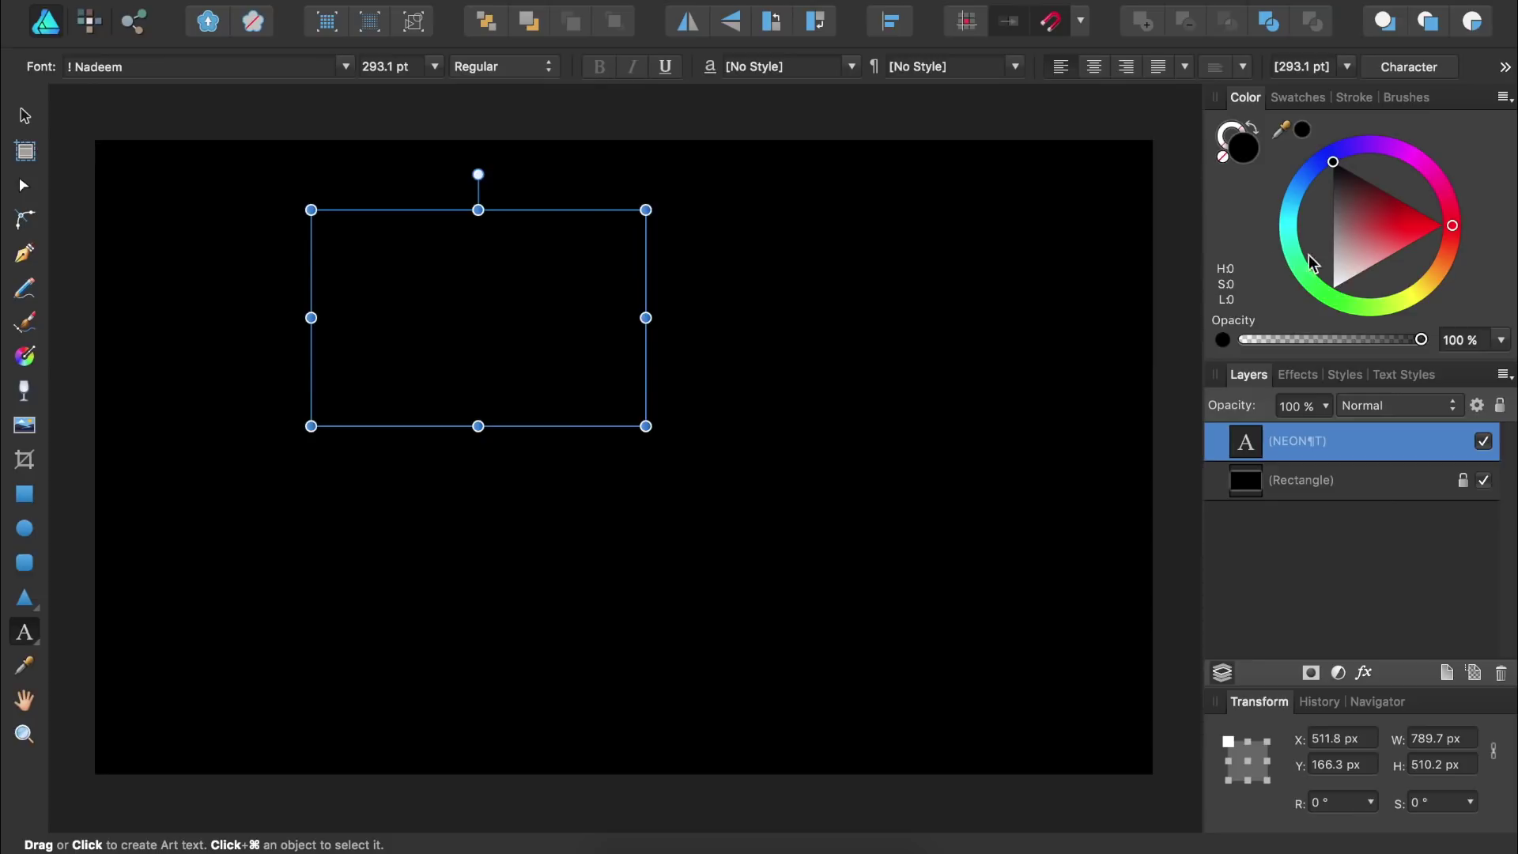
- Give the lettering a pale pink fill (H0 S100 L92) and a red outline colour
left_click(1373, 247)
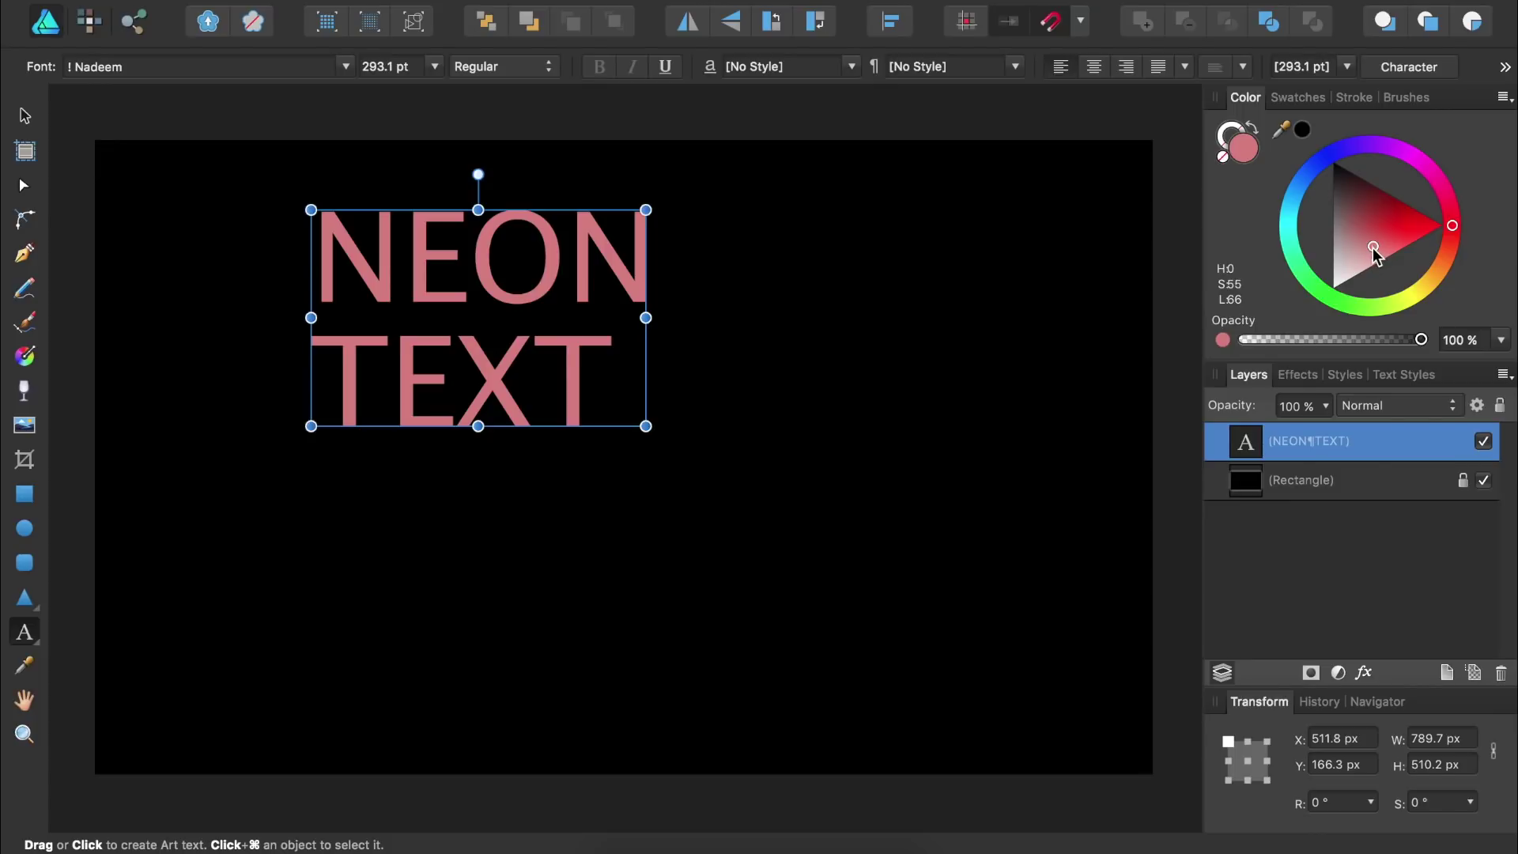
left_click_drag(1373, 249, 1350, 310)
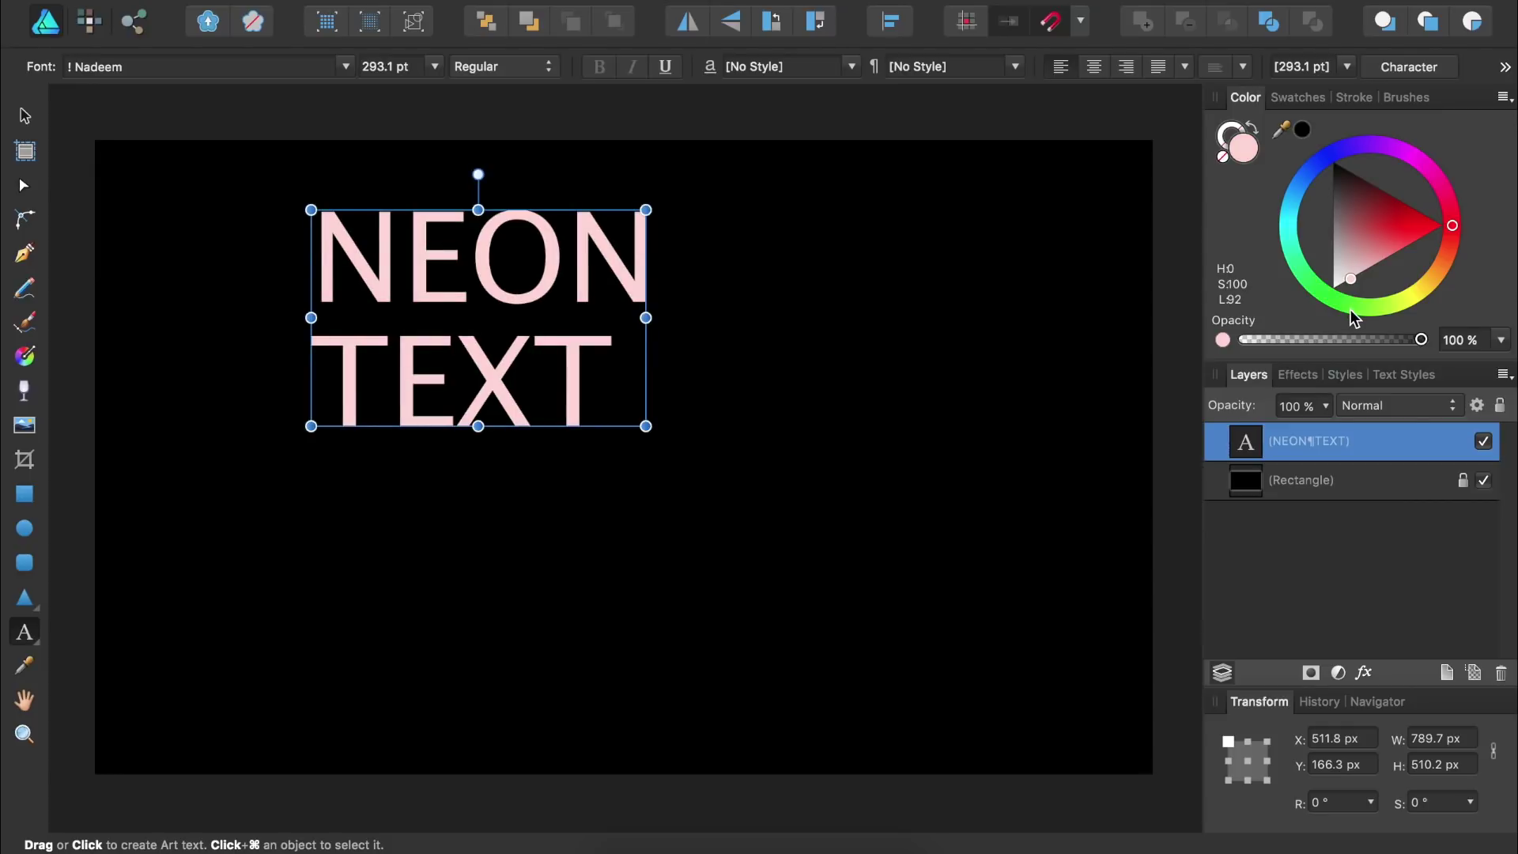
left_click(1227, 131)
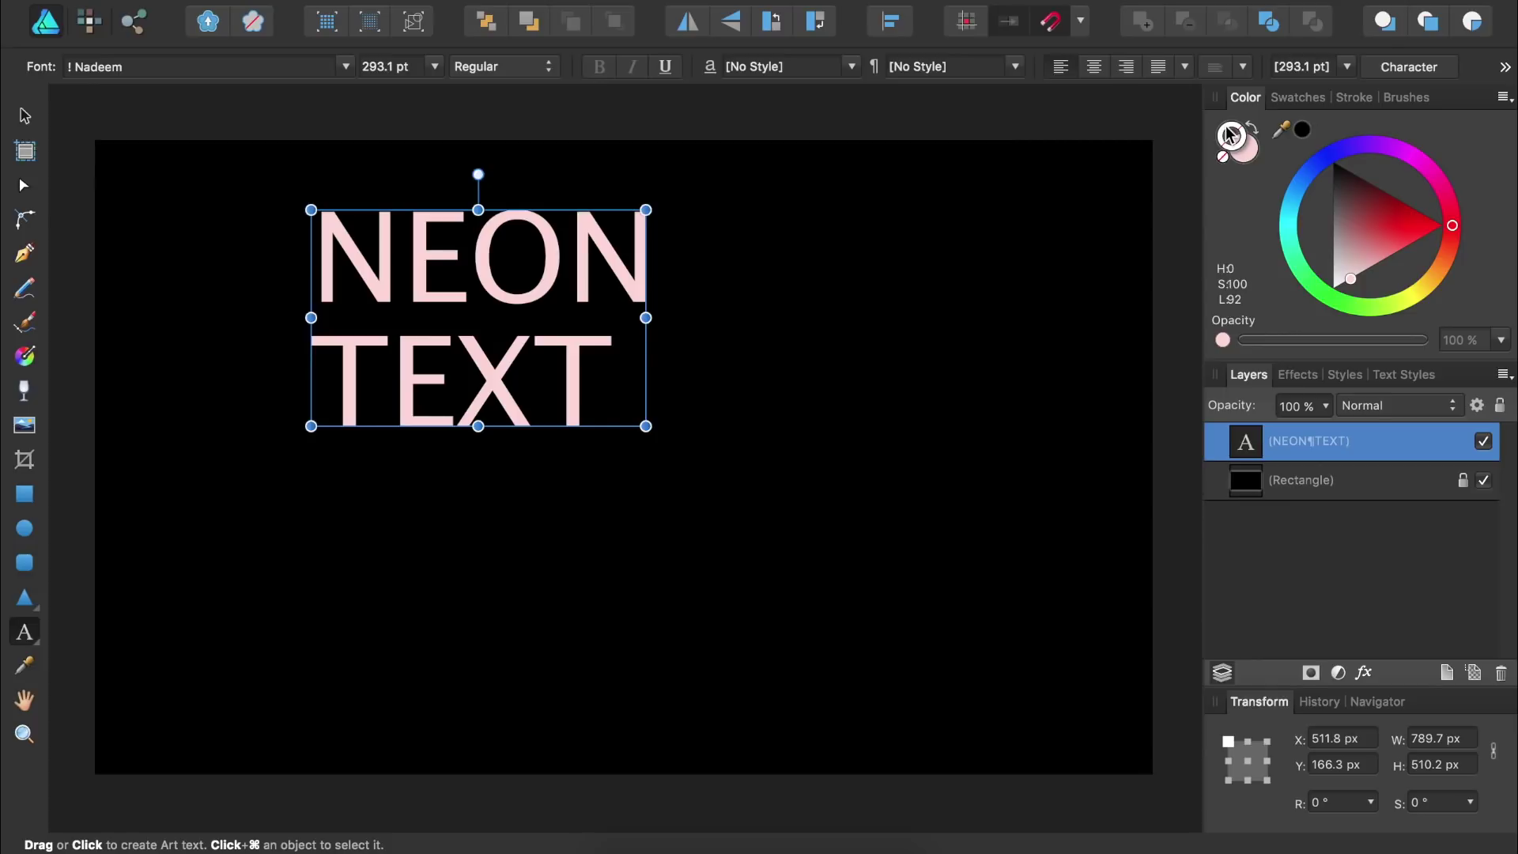
left_click_drag(1427, 234, 1429, 237)
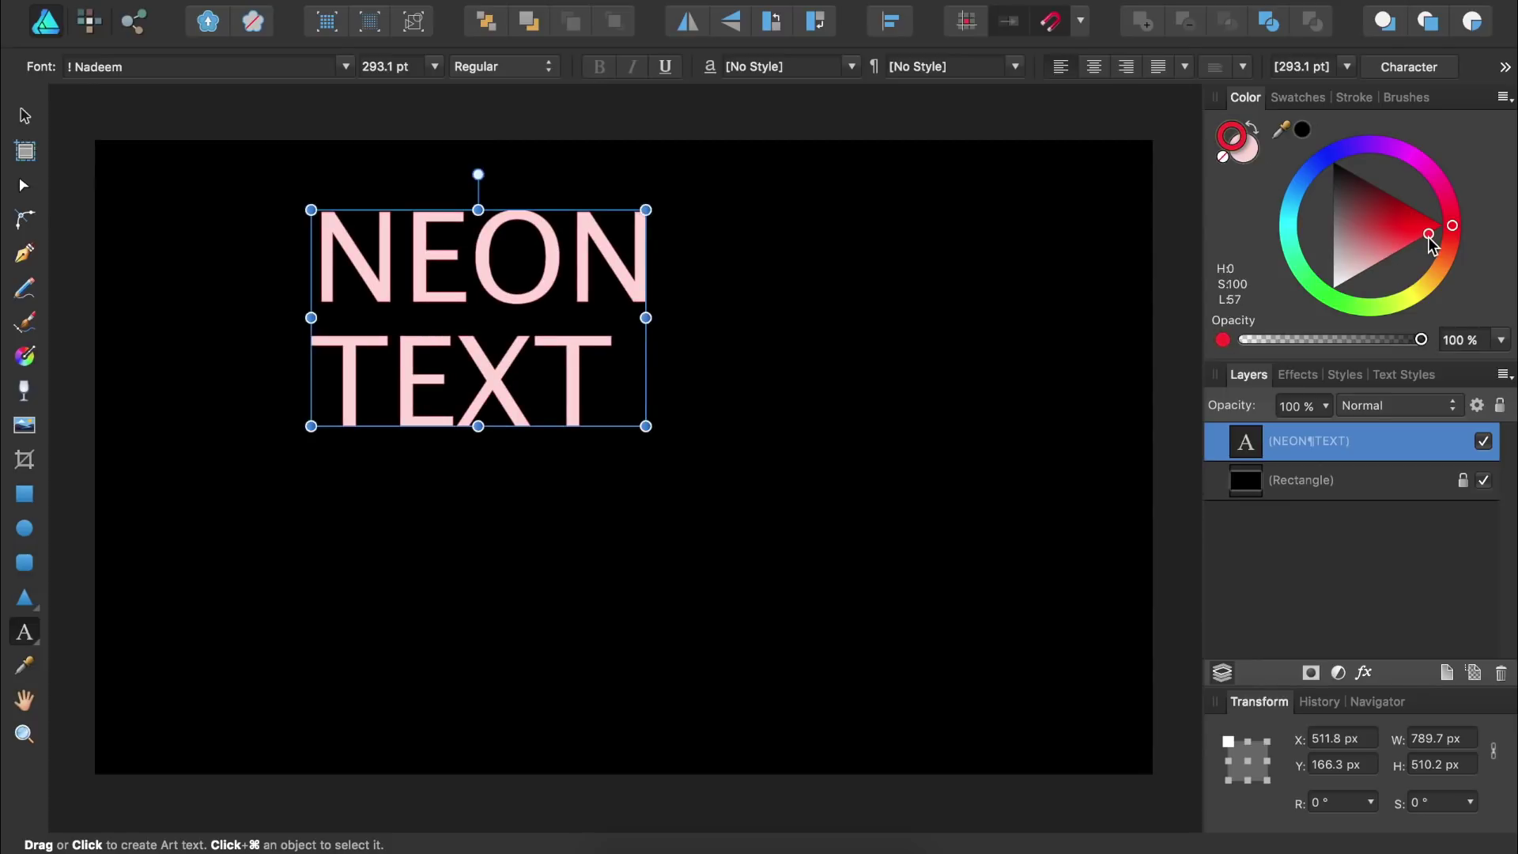
- Set the text outline to 22 pt width and draw it behind the fill
left_click(1352, 98)
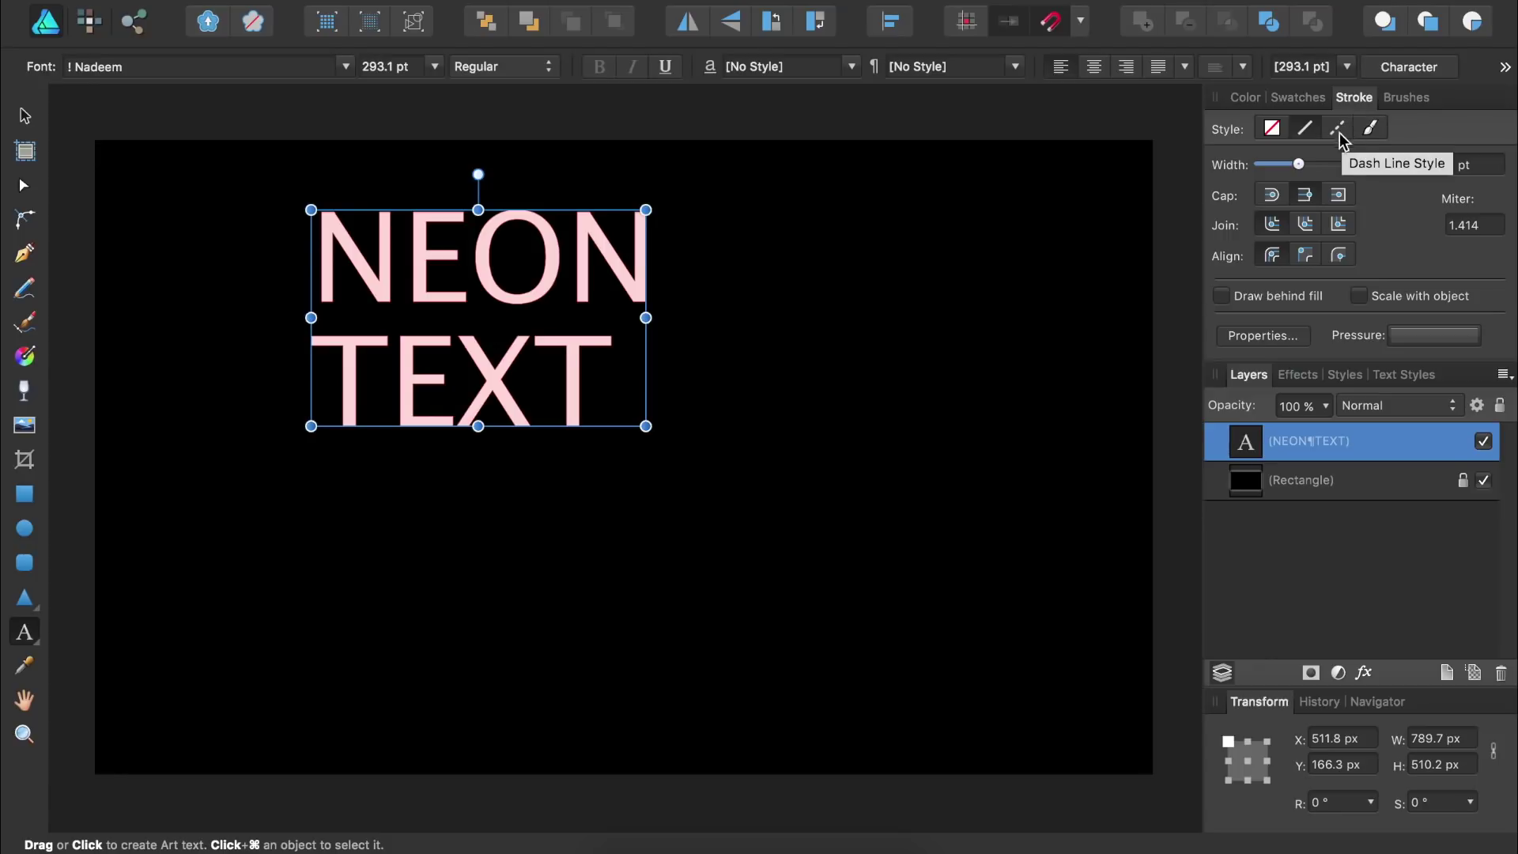
left_click_drag(1299, 163, 1359, 164)
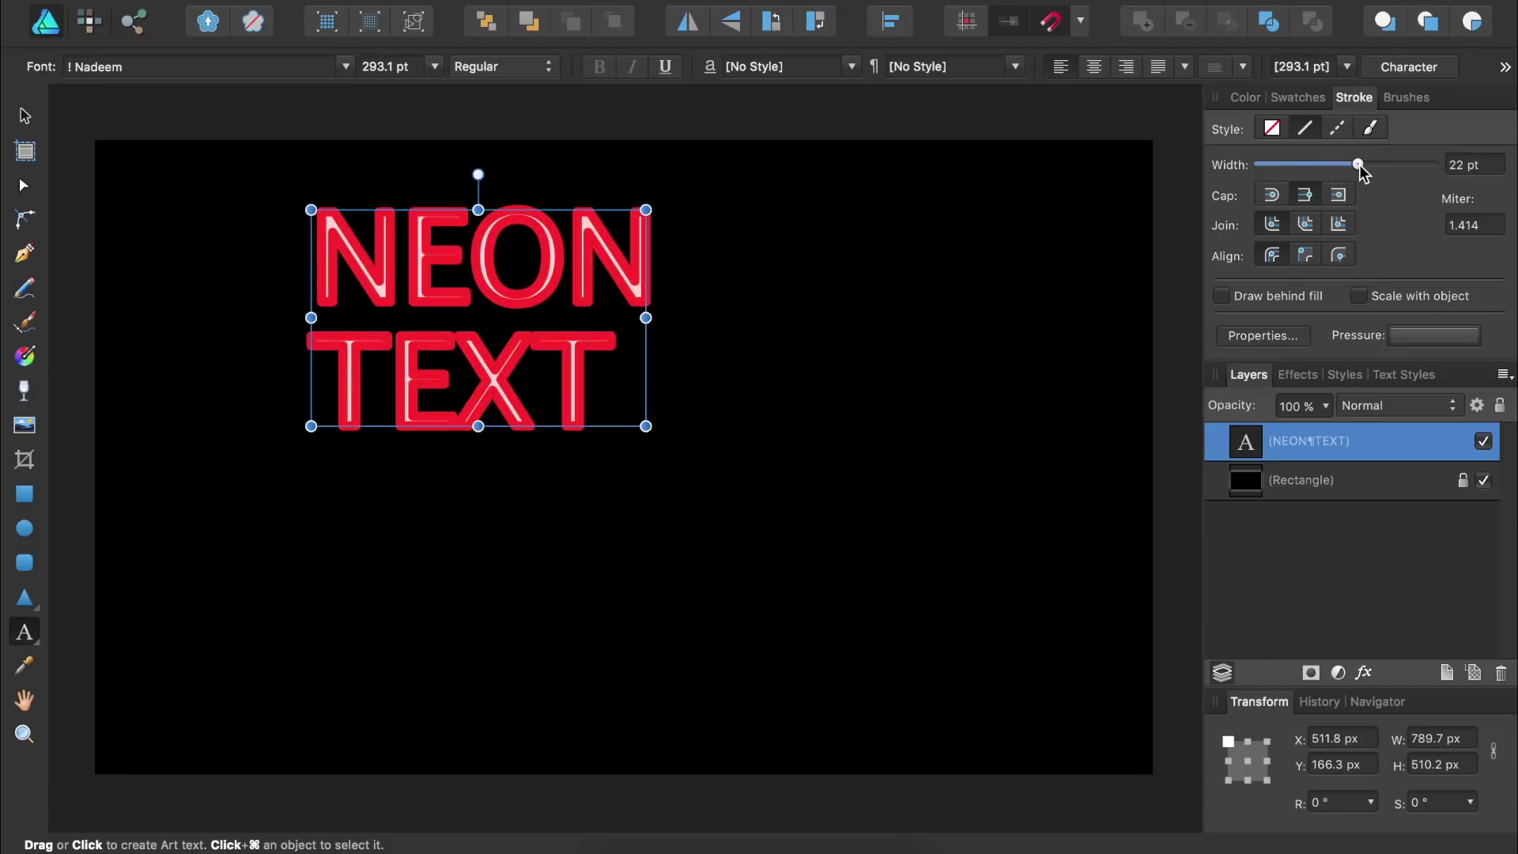
left_click(1226, 295)
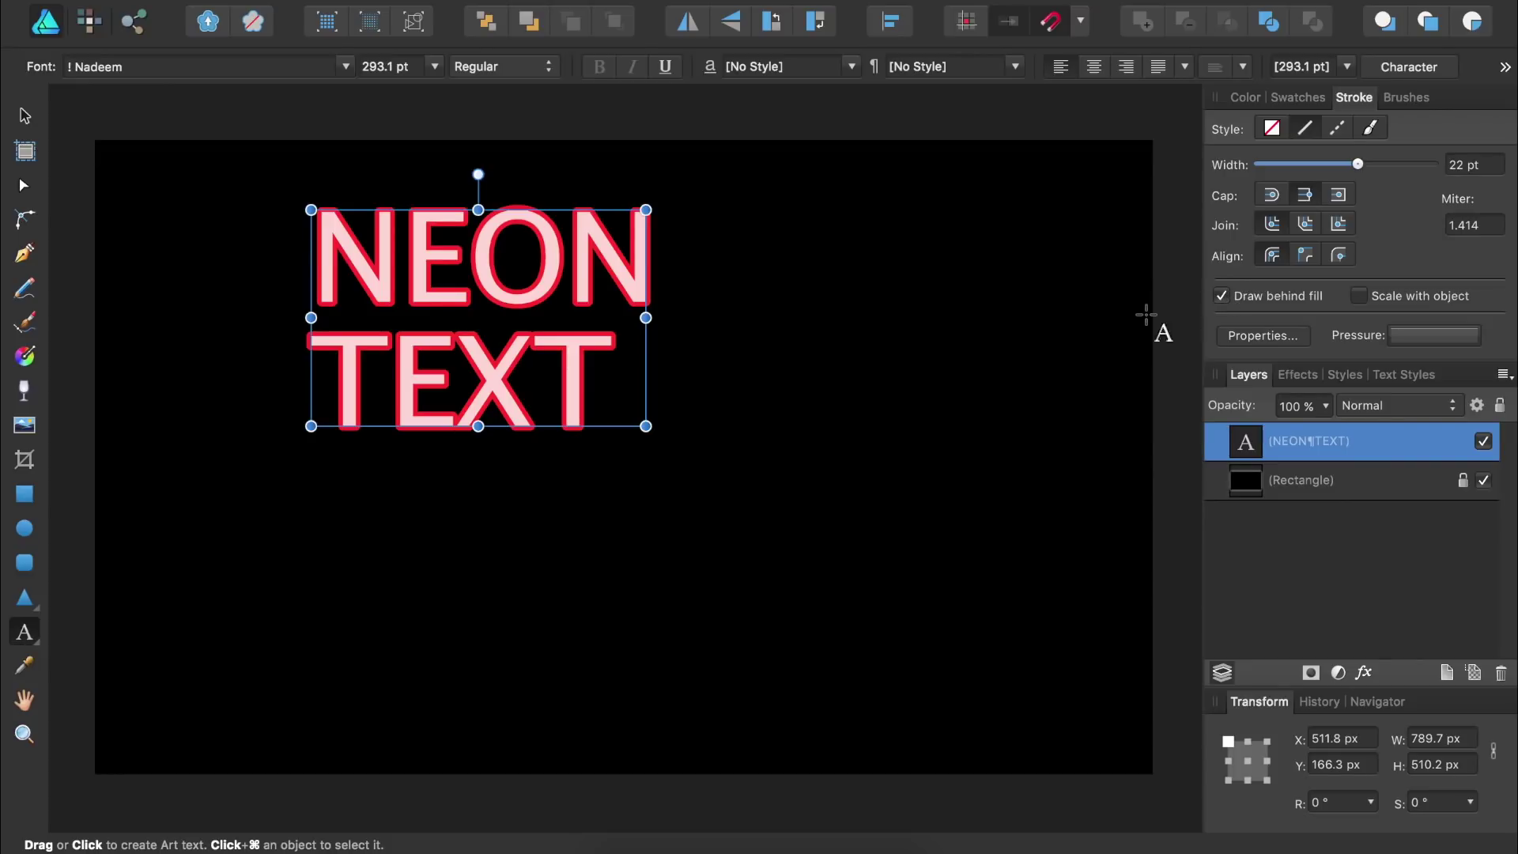
- Apply the Neon font, enlarge the text, move it to canvas centre and centre-align both lines
left_click(346, 68)
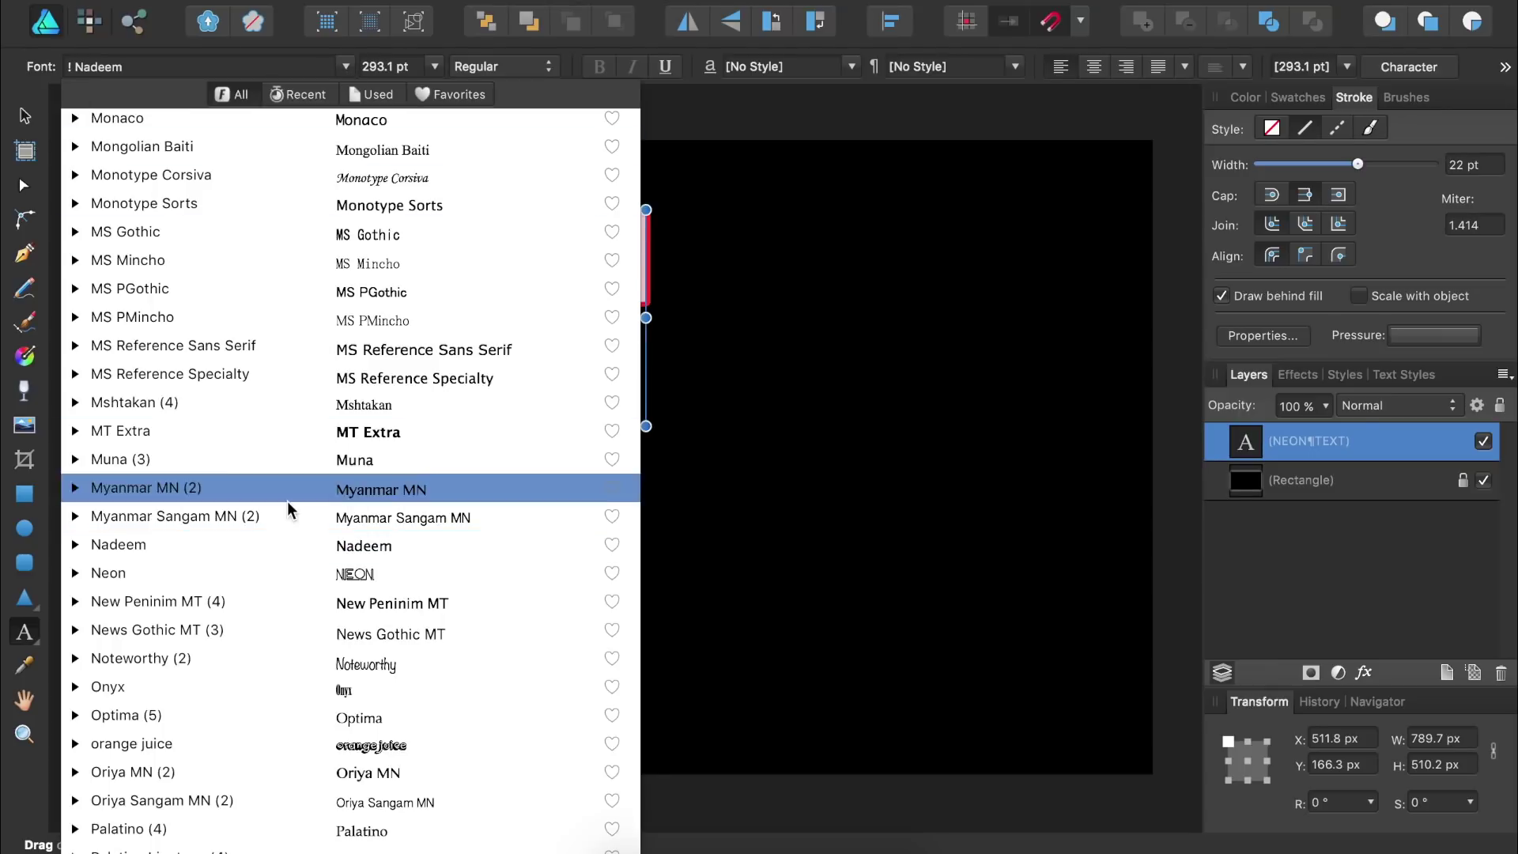
left_click(273, 573)
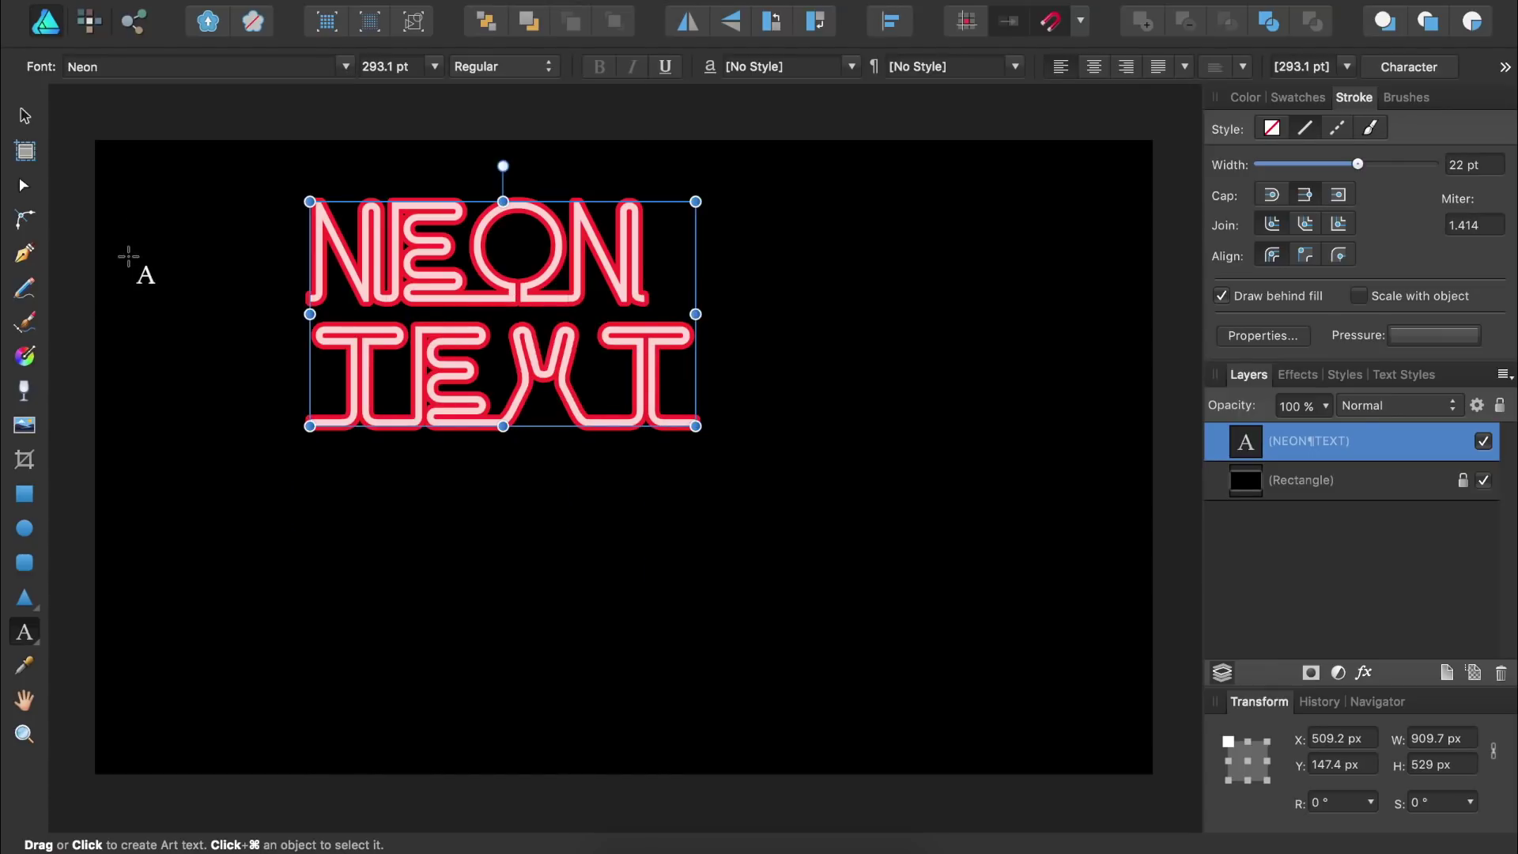
left_click(24, 116)
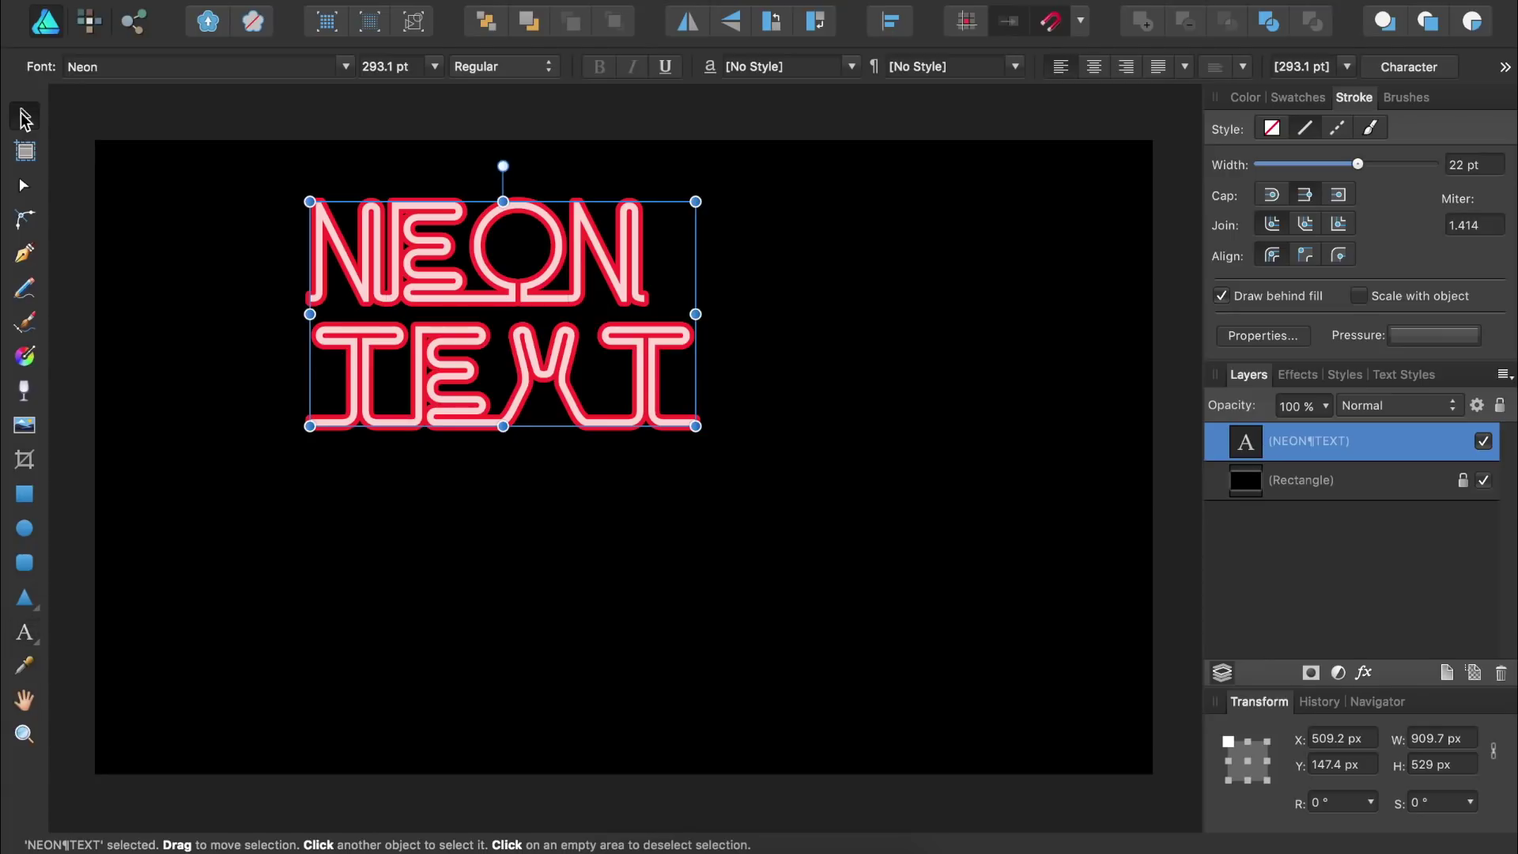
left_click_drag(696, 427, 925, 608)
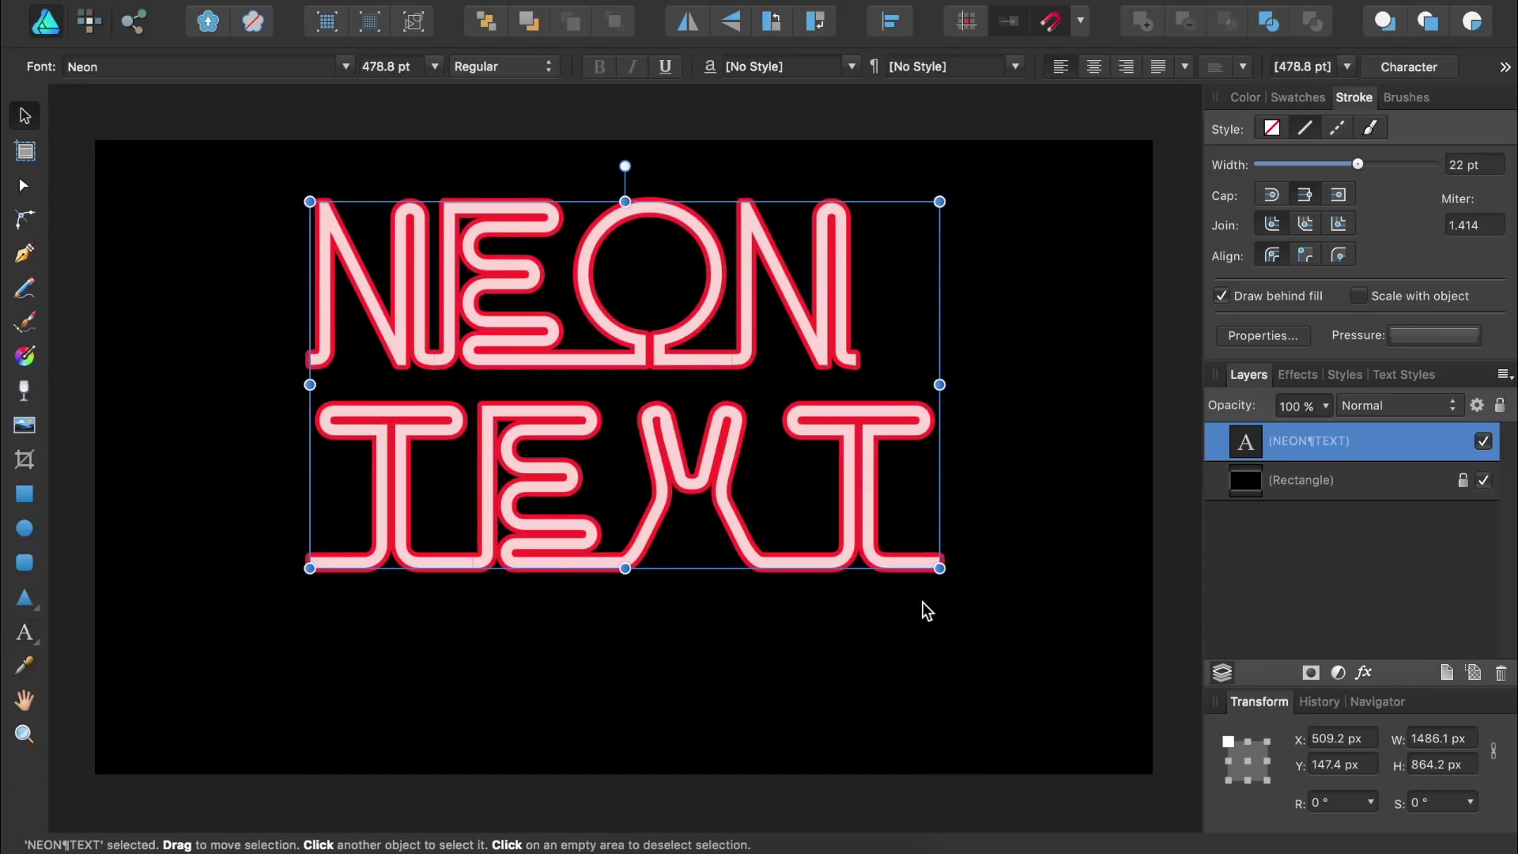
left_click_drag(723, 473, 728, 549)
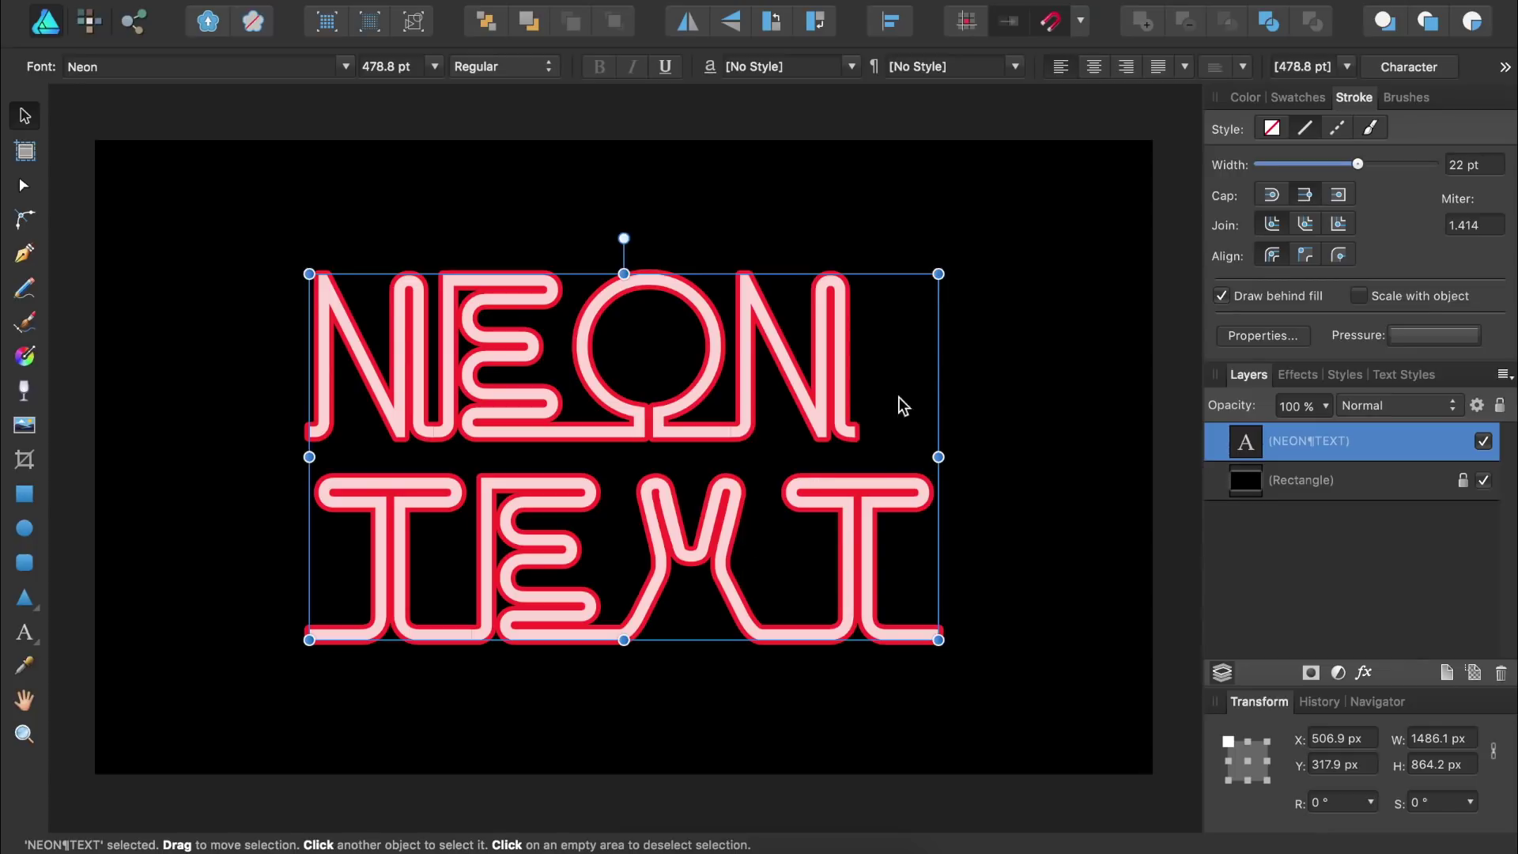
left_click(1095, 68)
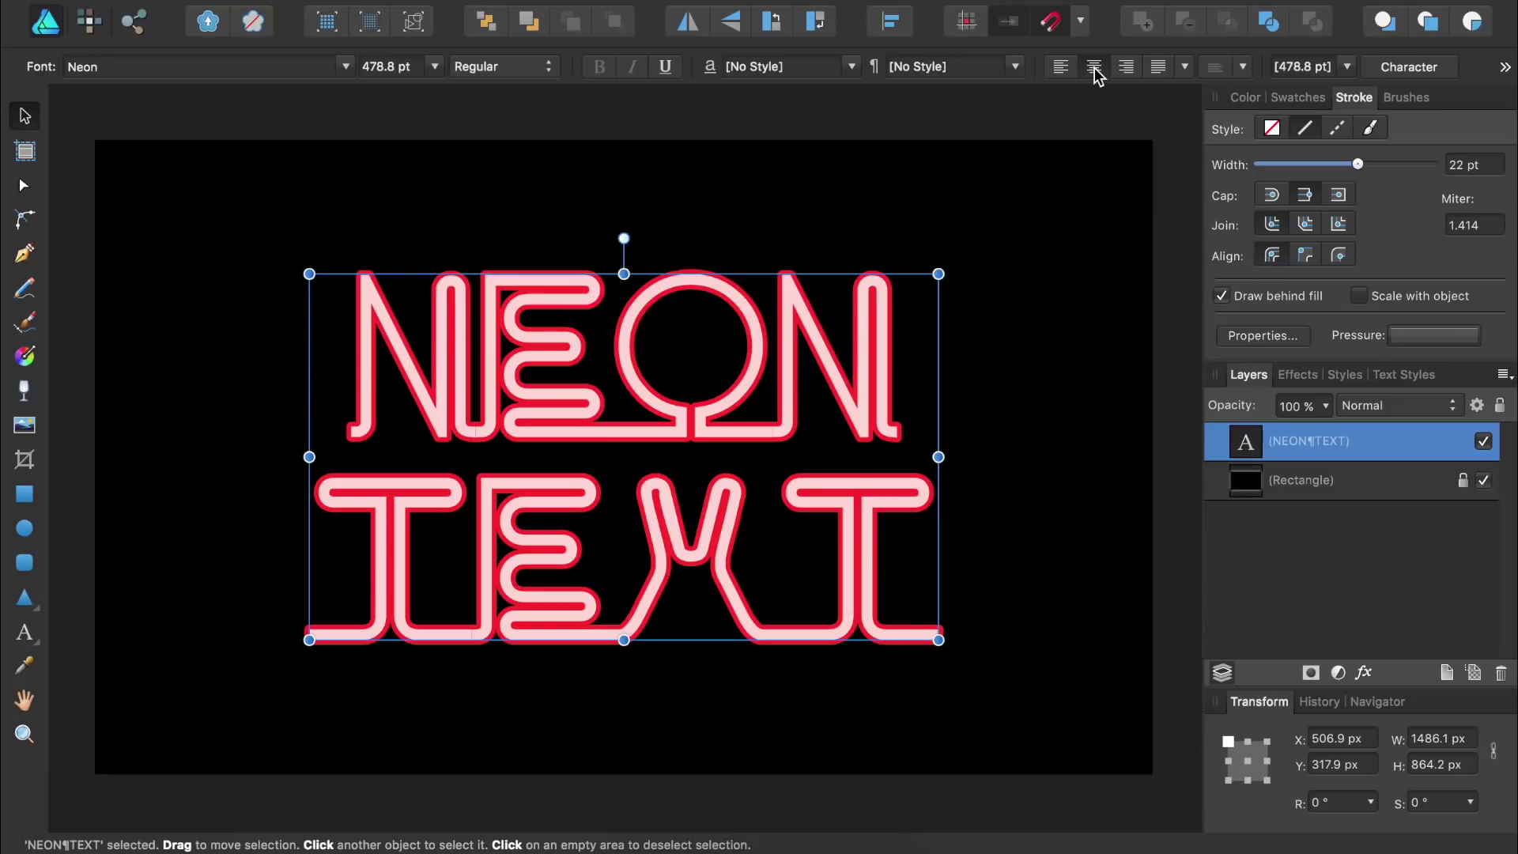
- Convert the NEON TEXT lettering to curves and expand the resulting group in Layers
left_click(1506, 68)
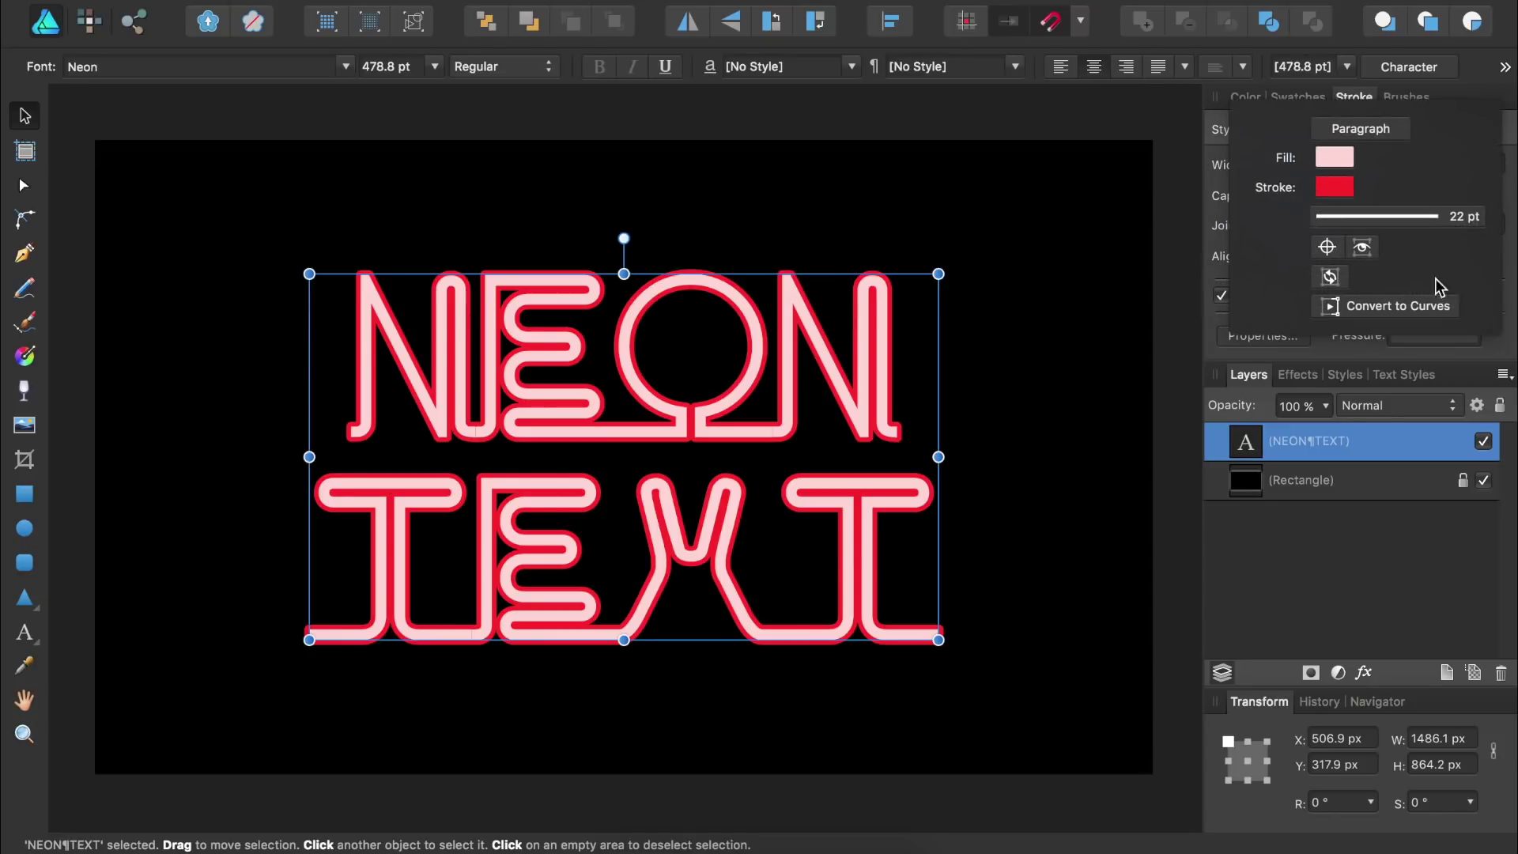
left_click(1422, 307)
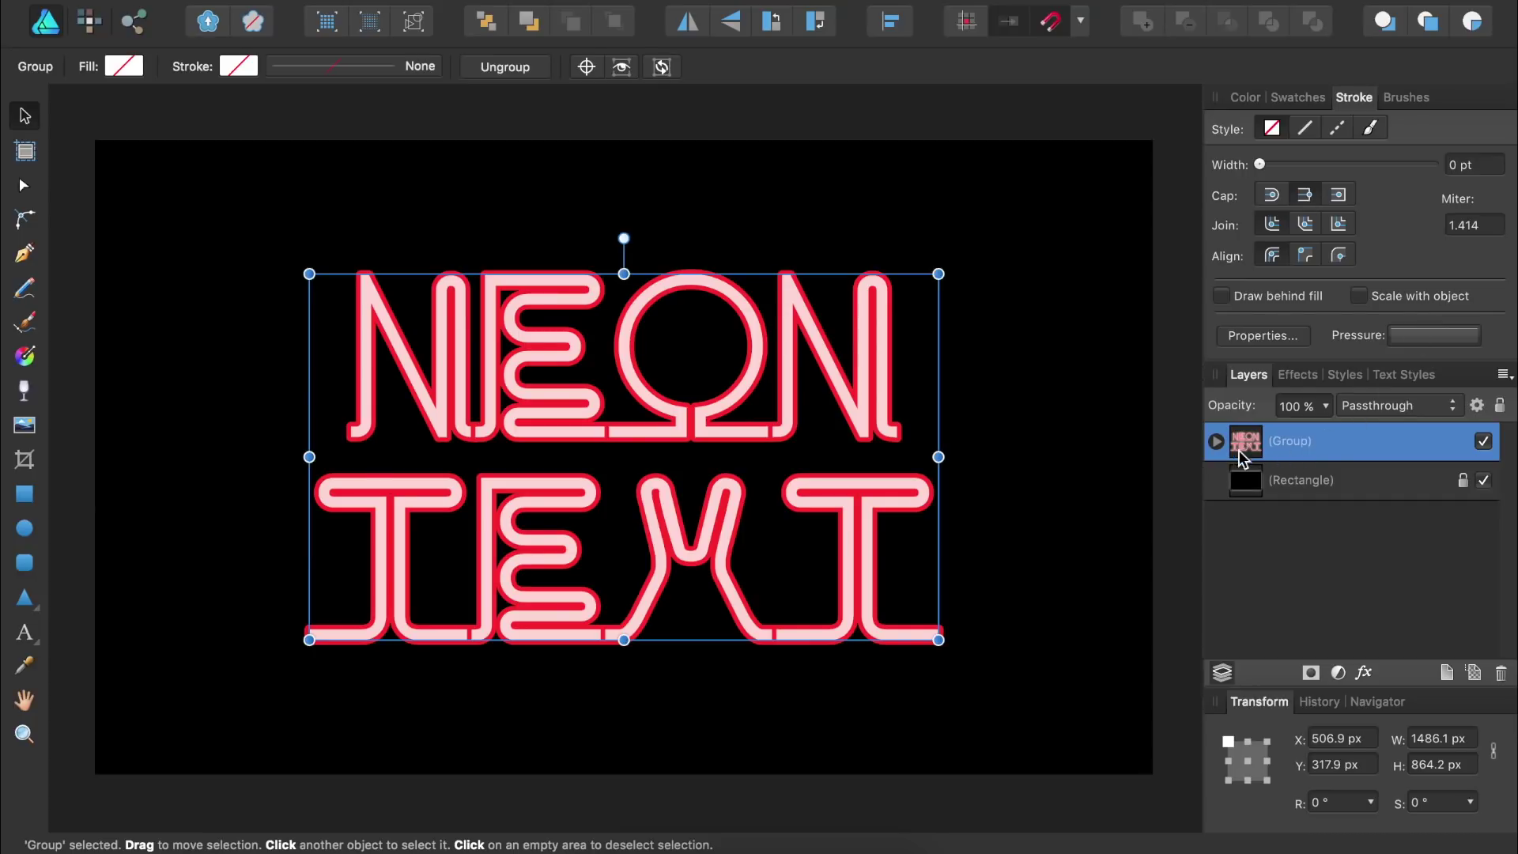
left_click(1217, 442)
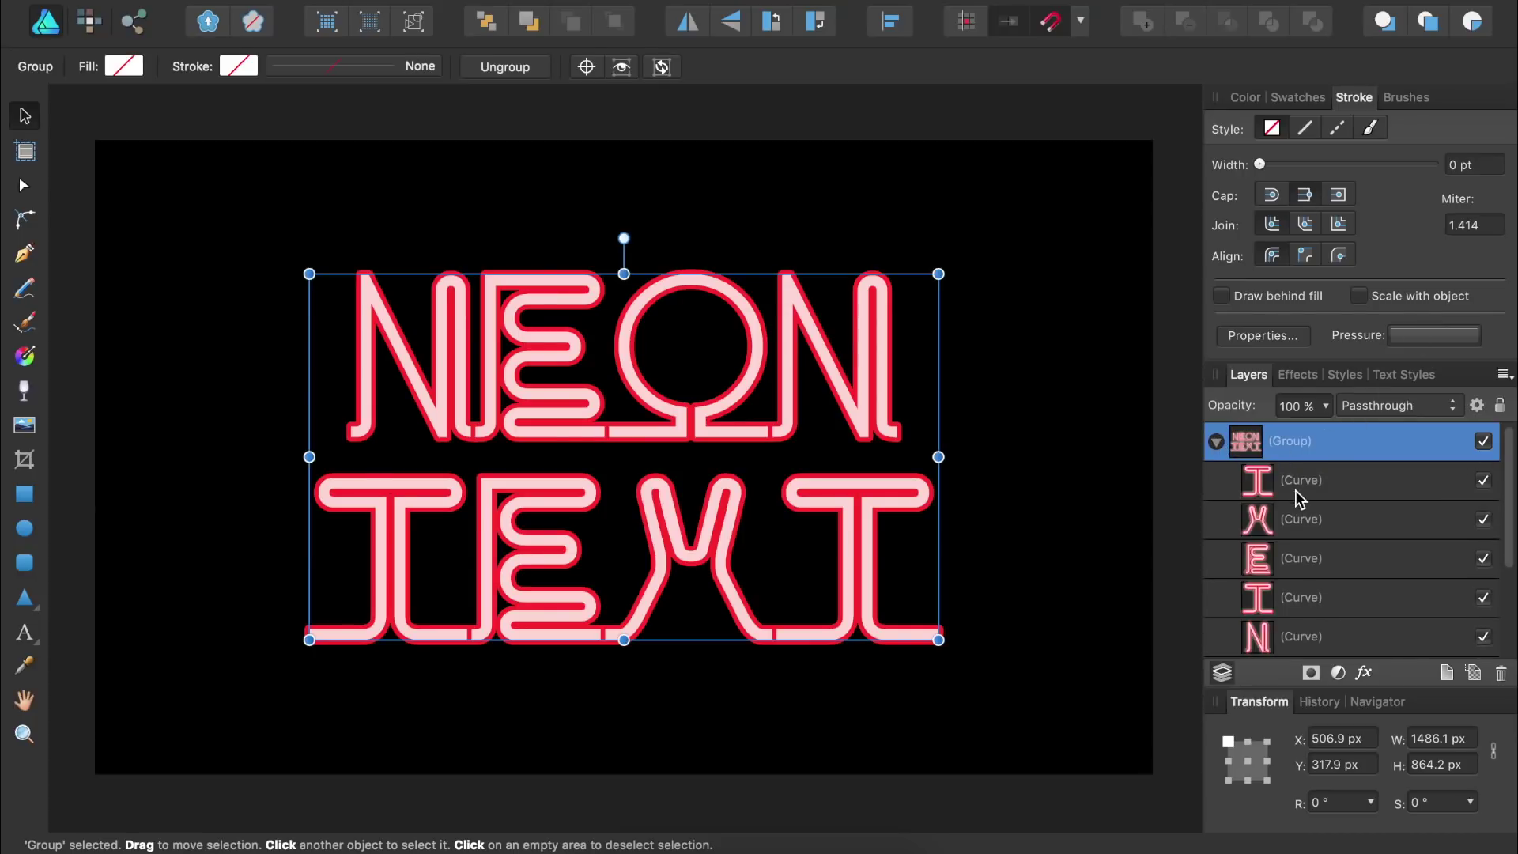
scroll(1296, 490, "down", 5)
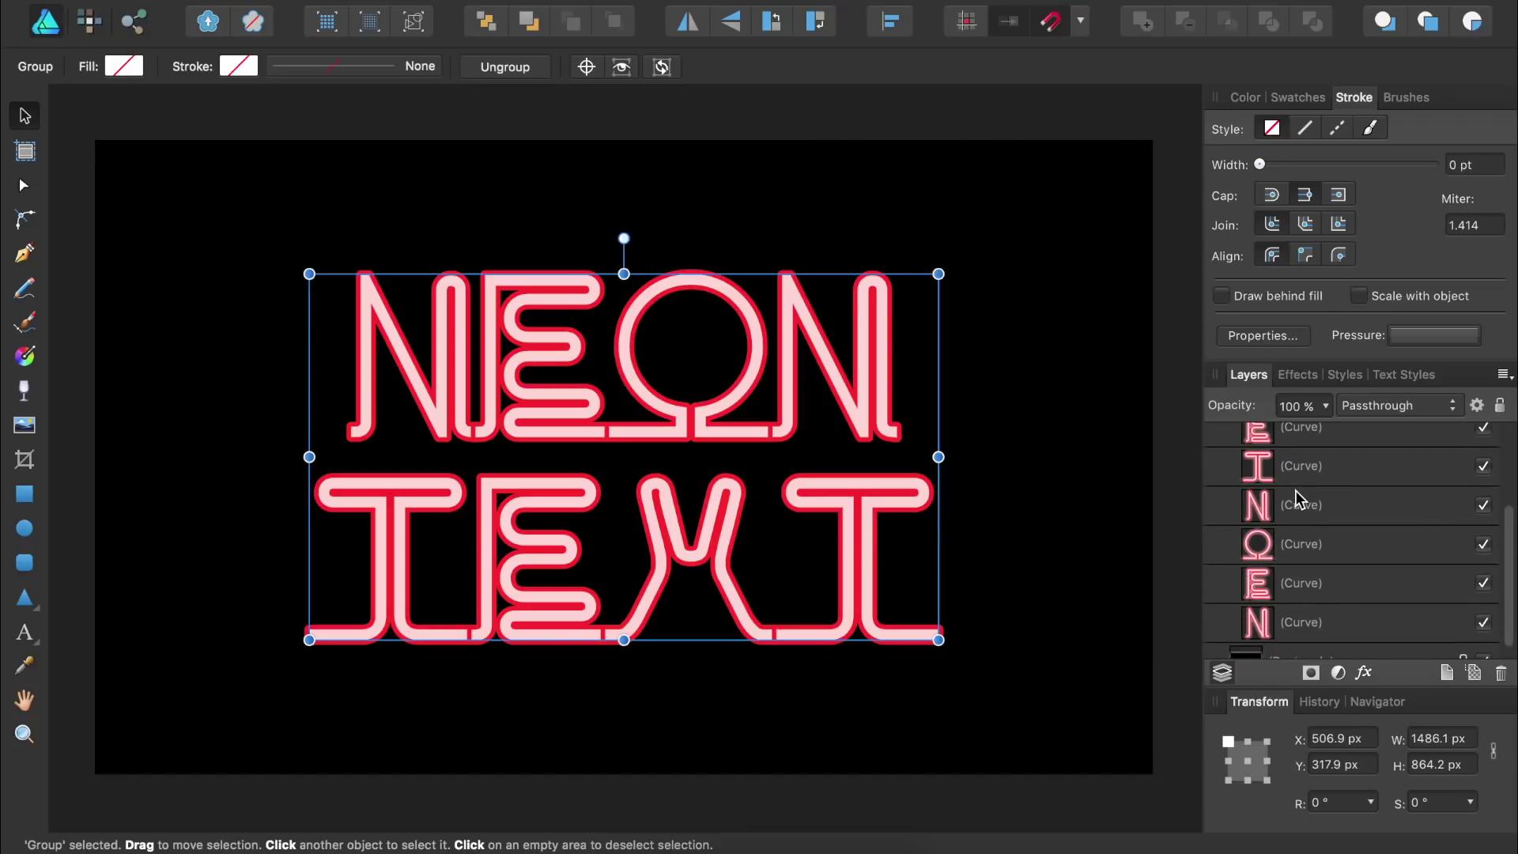
scroll(1295, 491, "up", 5)
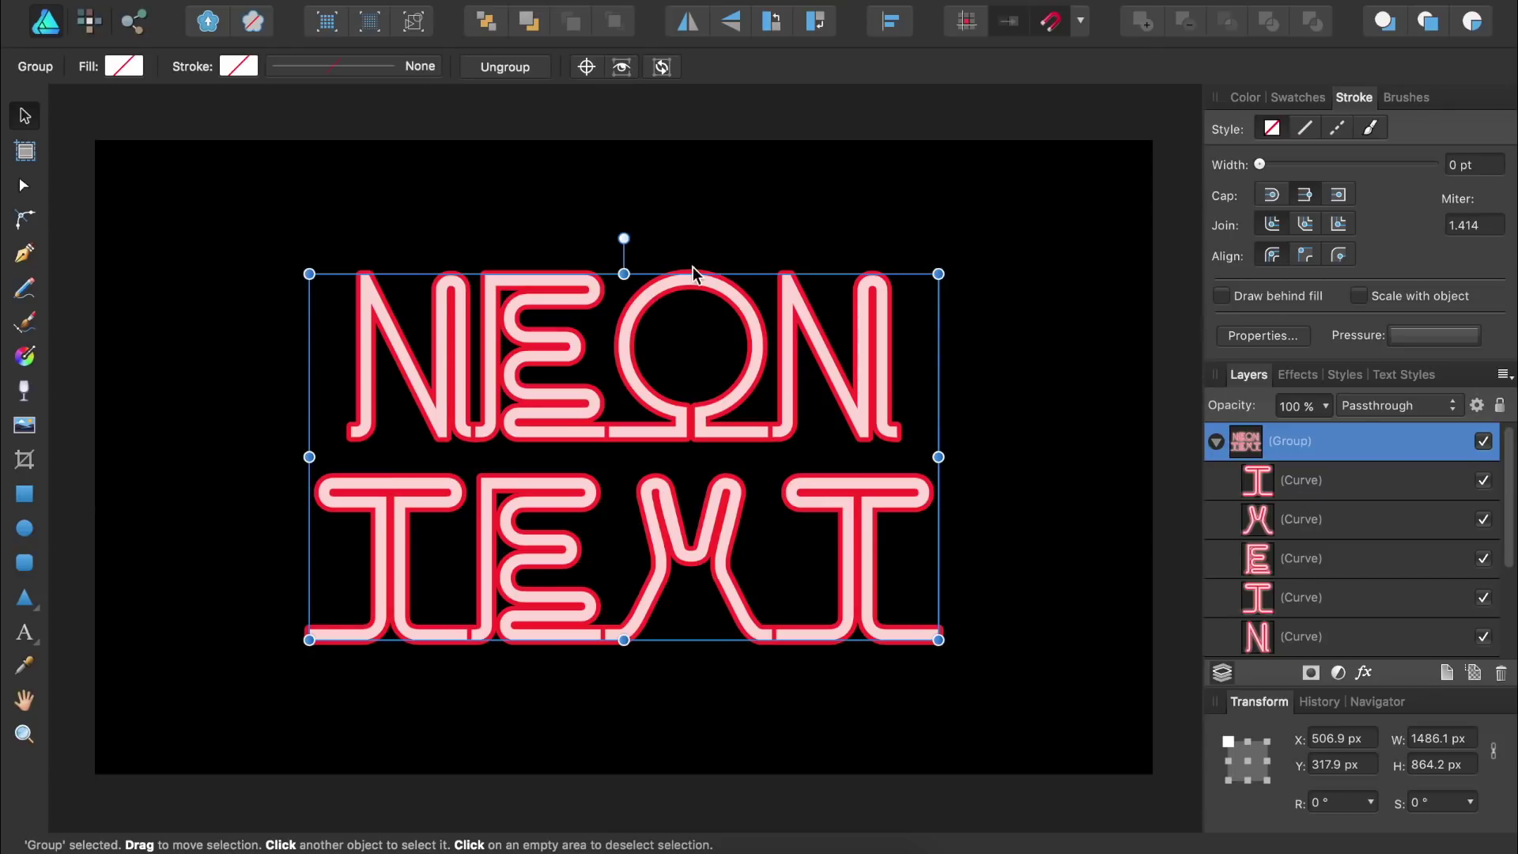
- Ungroup the letter curves and expand each letter's red outline into its own shape
left_click(498, 69)
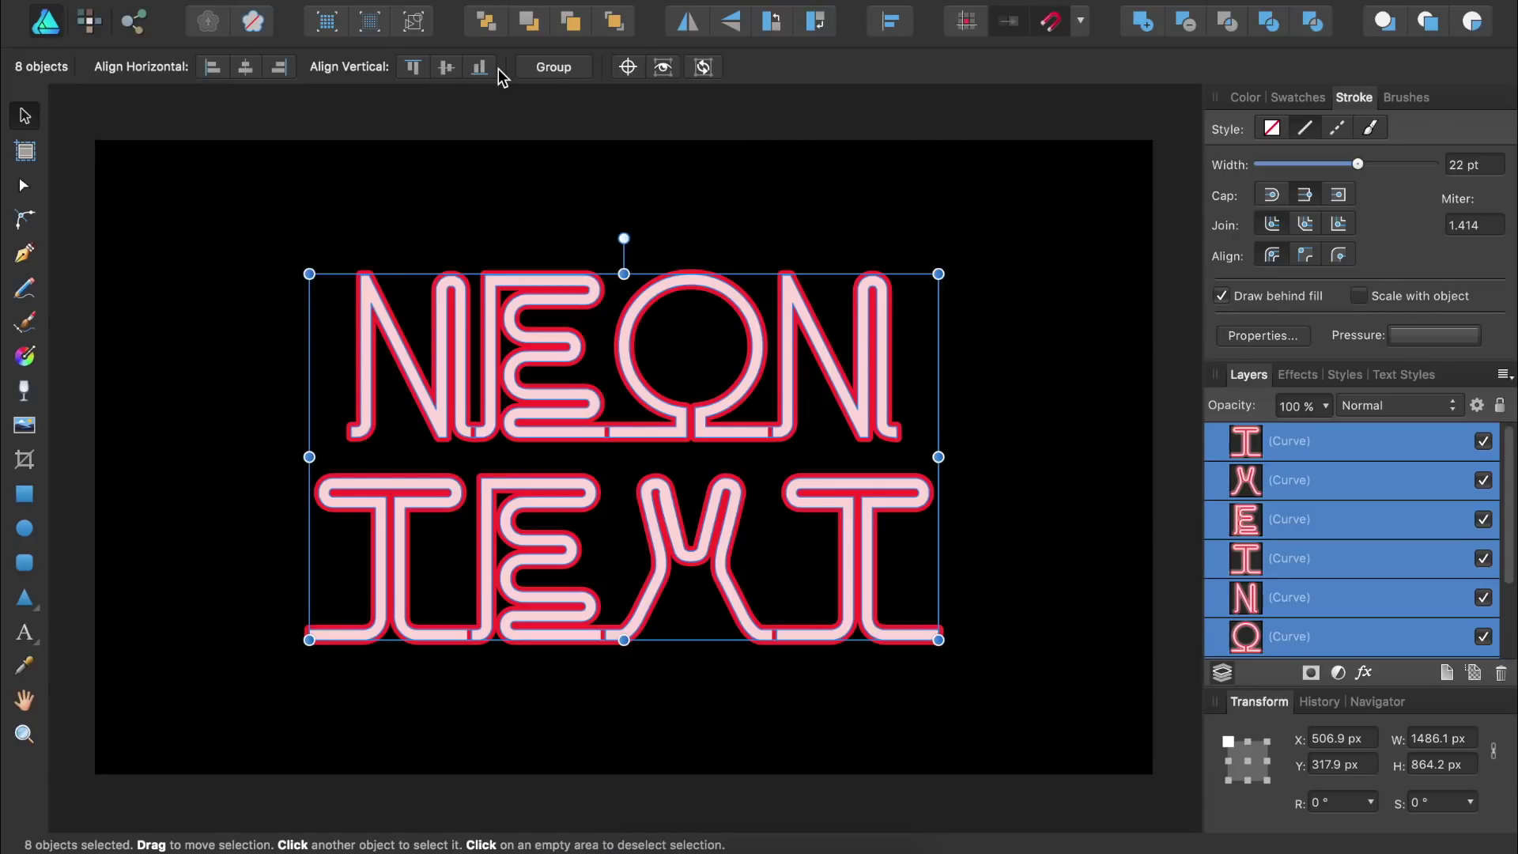
left_click(442, 11)
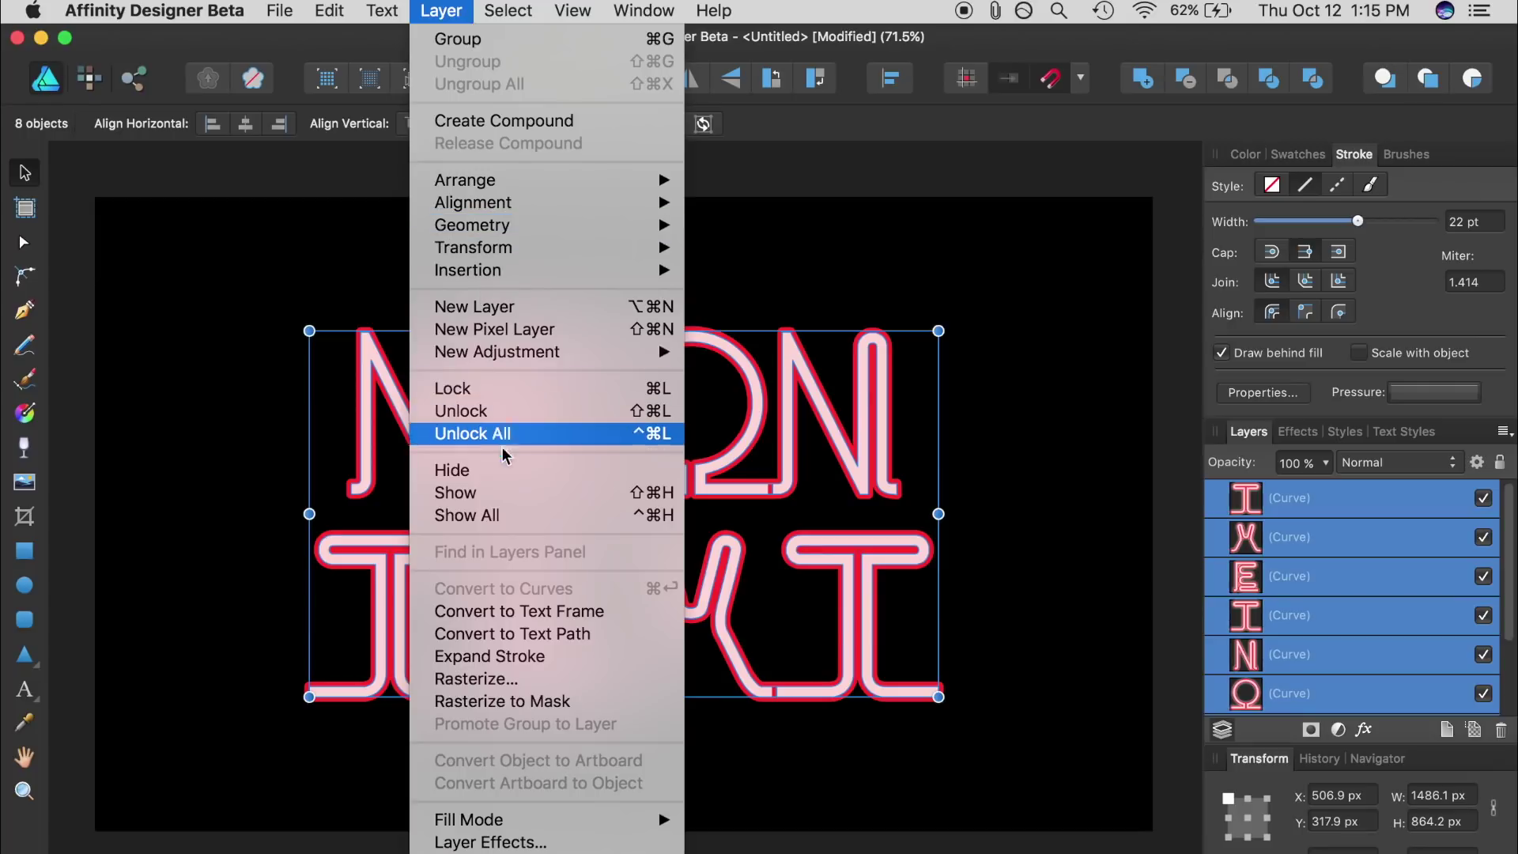
left_click(522, 657)
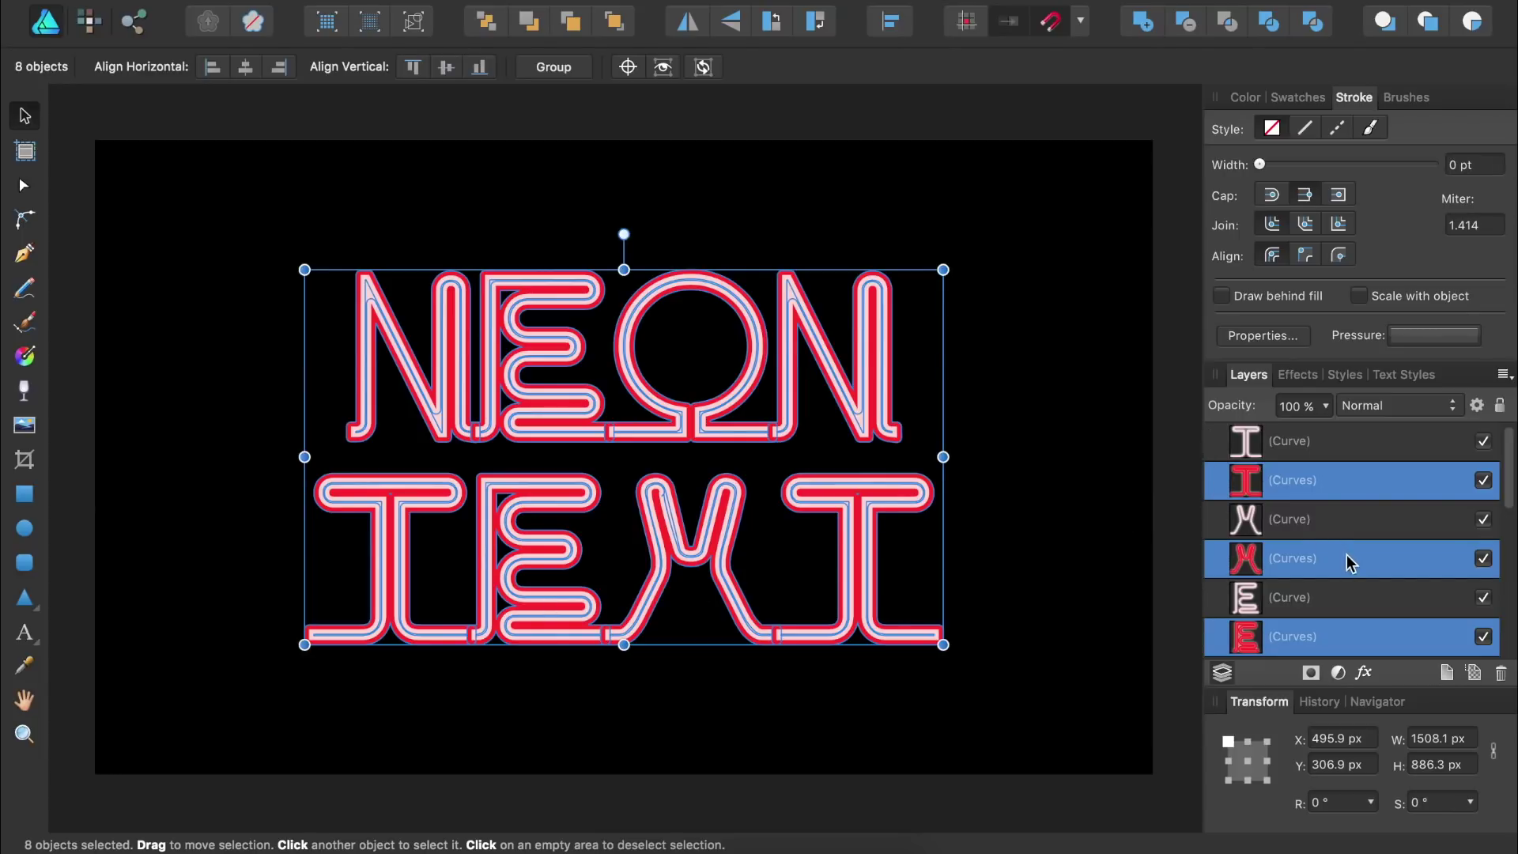
- Group the eight outlined letter copies together
scroll(1346, 554, "down", 5)
scroll(1346, 555, "down", 3)
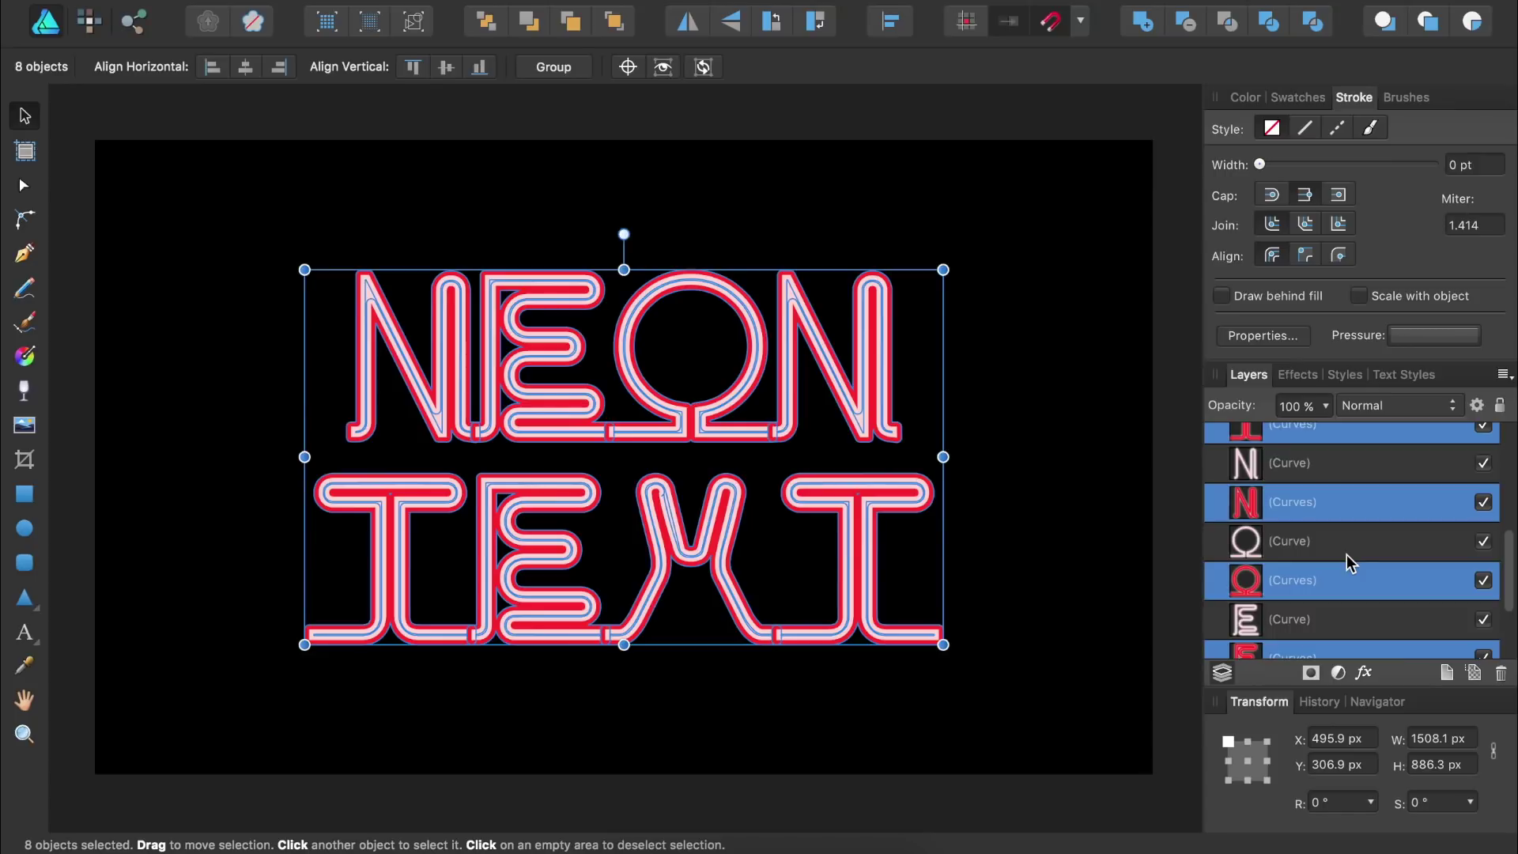
key("super+g")
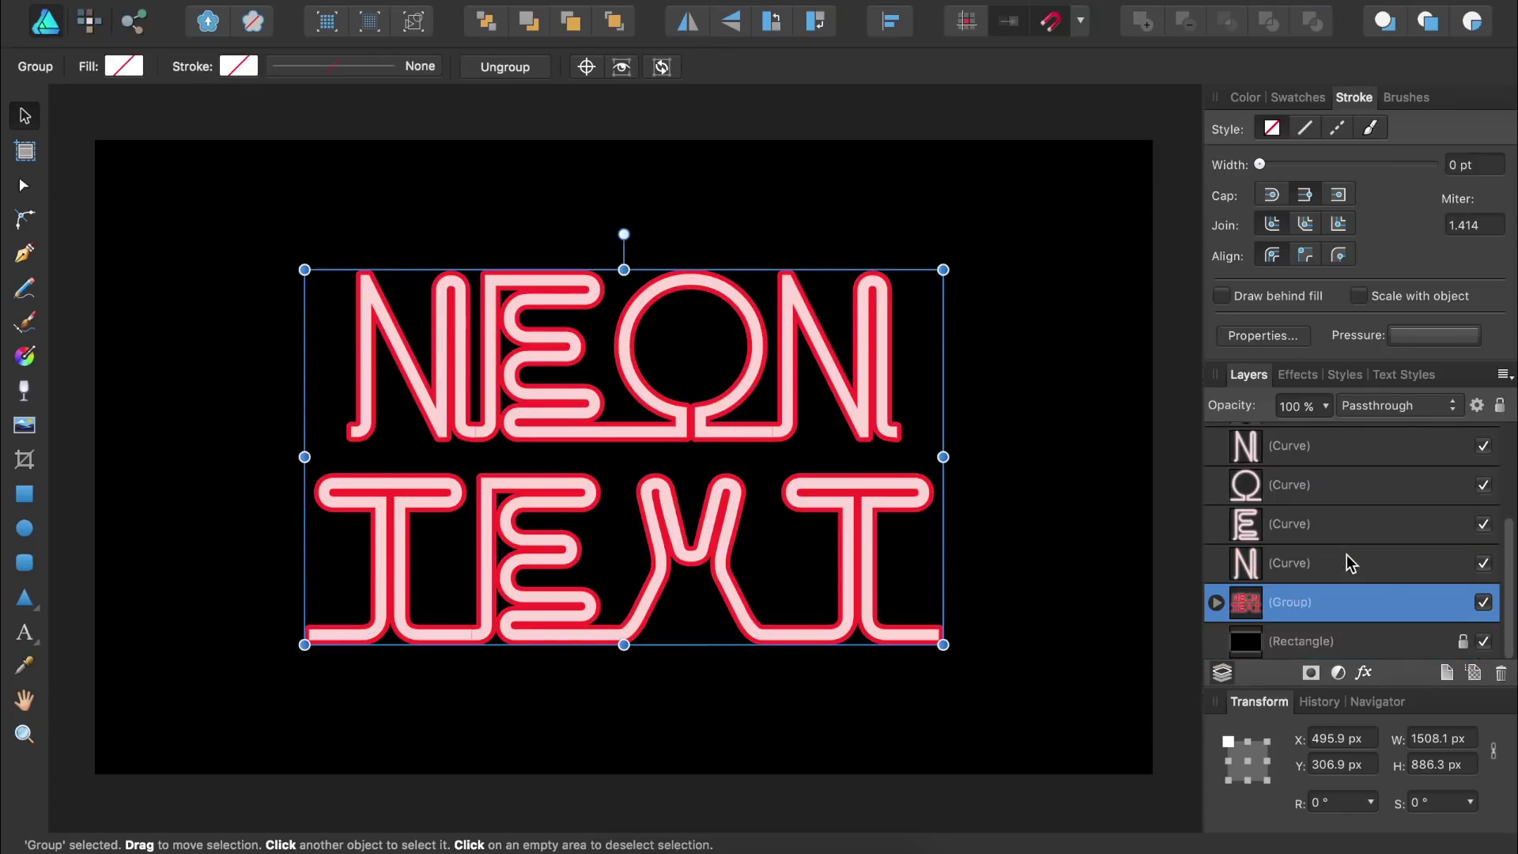
- Select the eight plain letter curves and group them into a second group
left_click(1336, 557)
scroll(1335, 558, "up", 5)
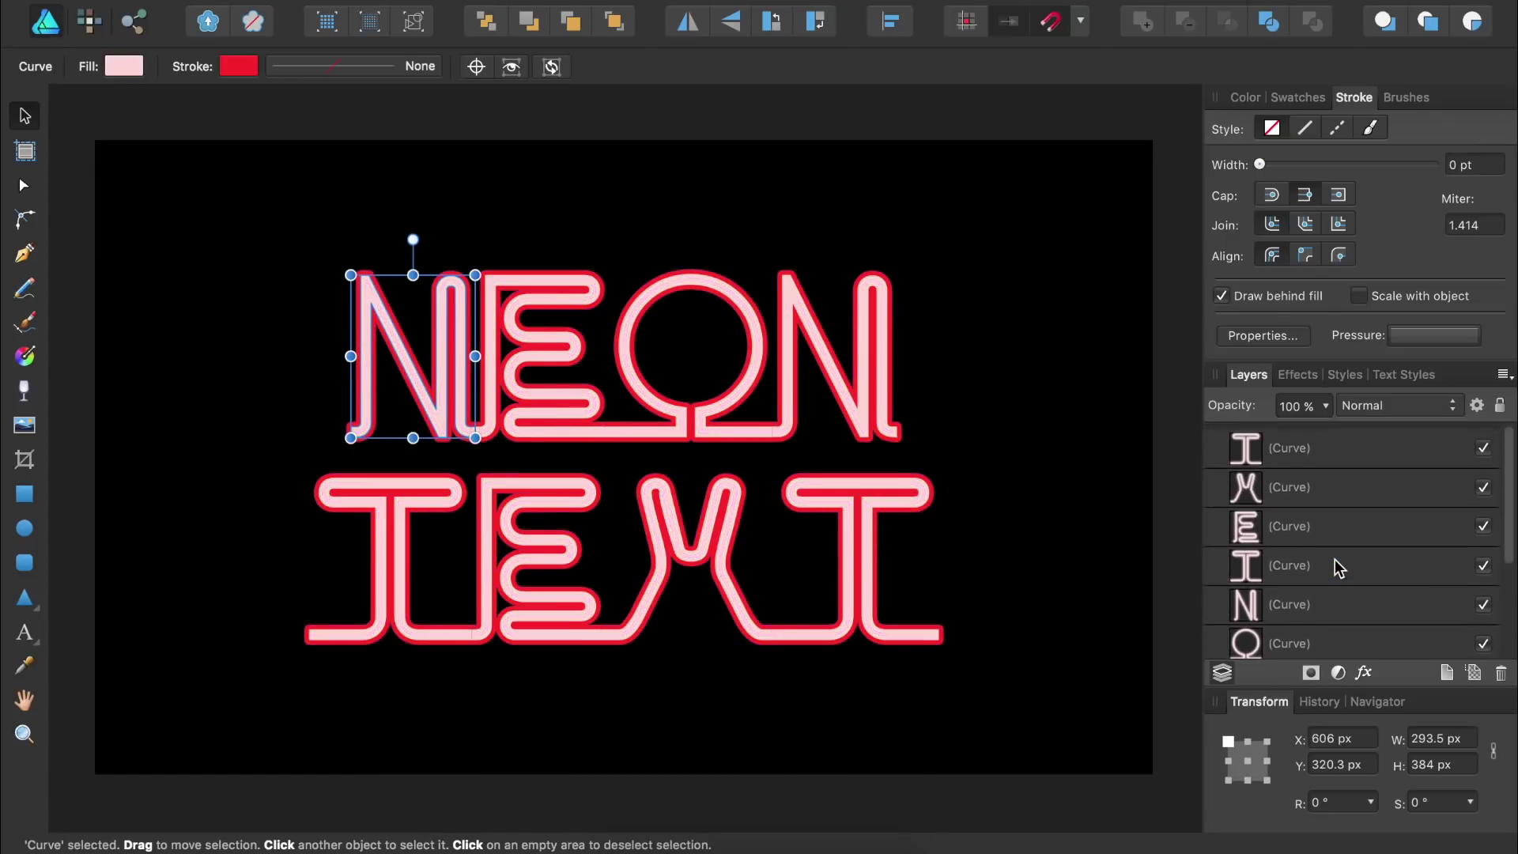
left_click(1337, 439, "shift")
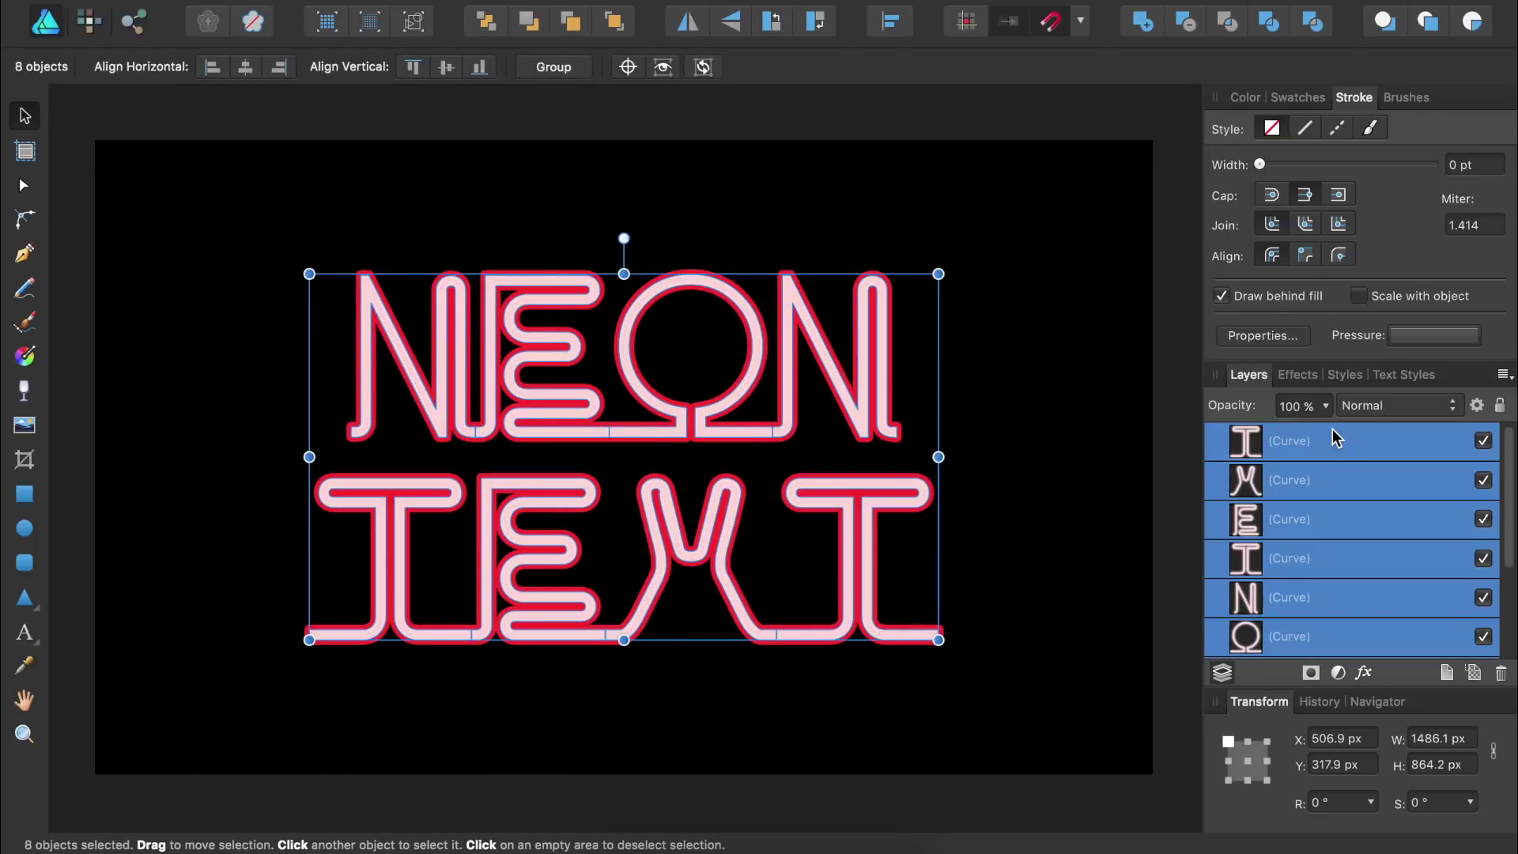
key("super+g")
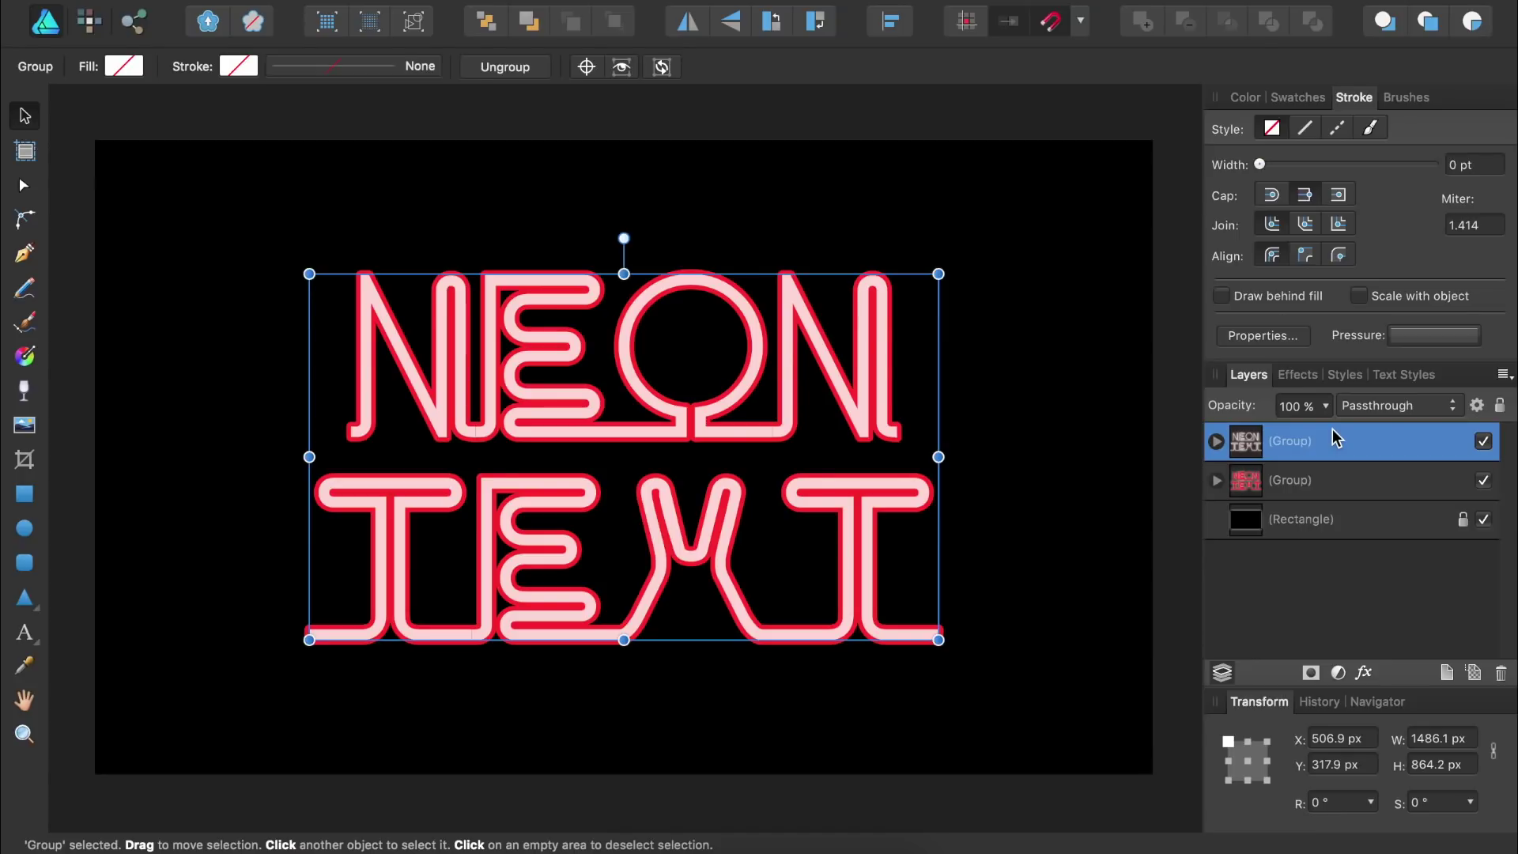
- Apply a 37.3 px Gaussian blur to the lower outline letter group
left_click(1332, 483)
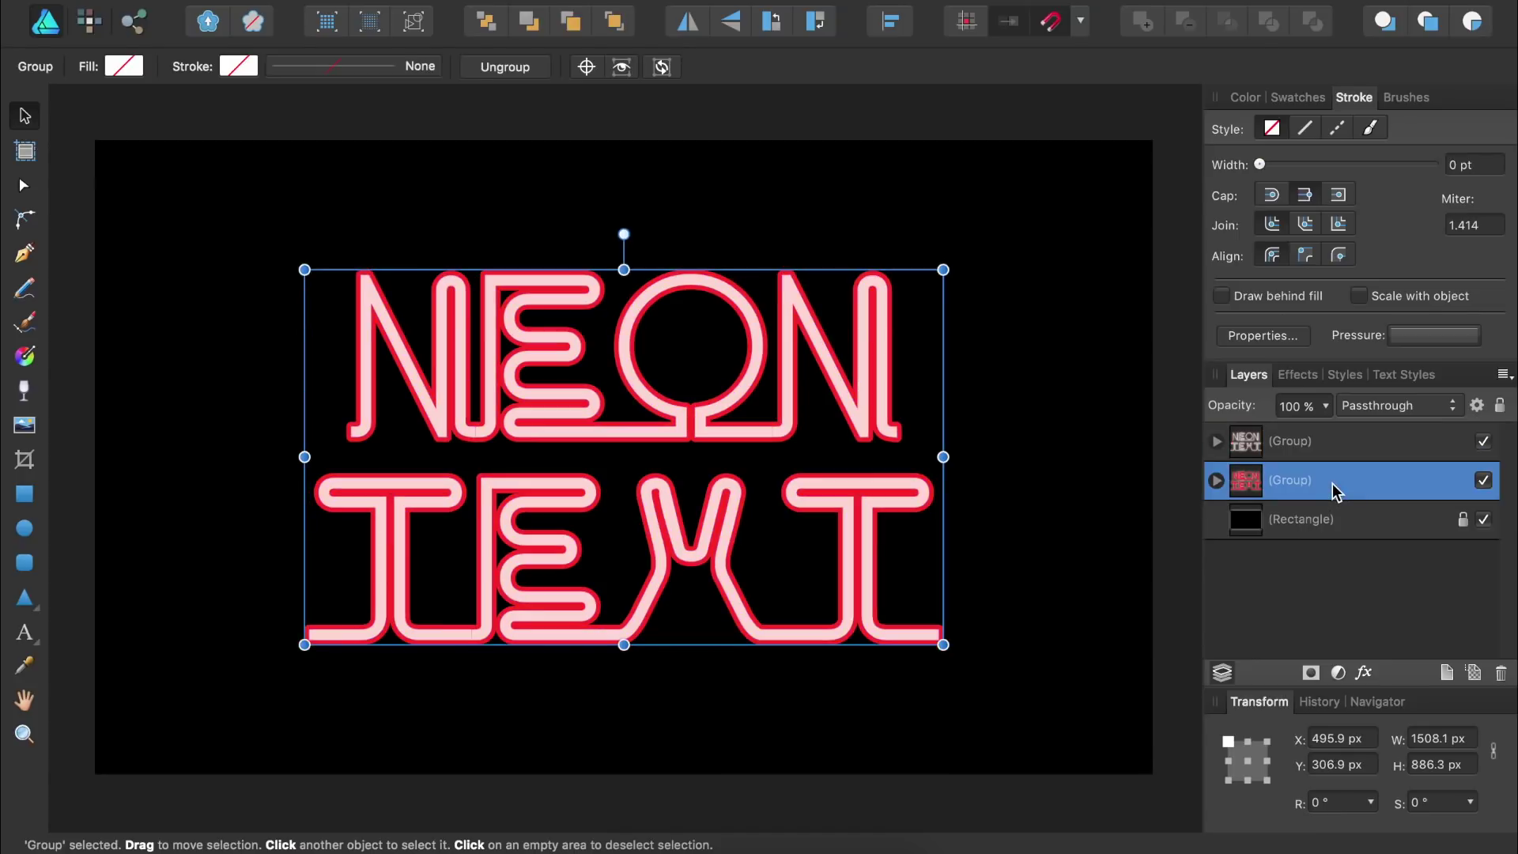
left_click(1365, 672)
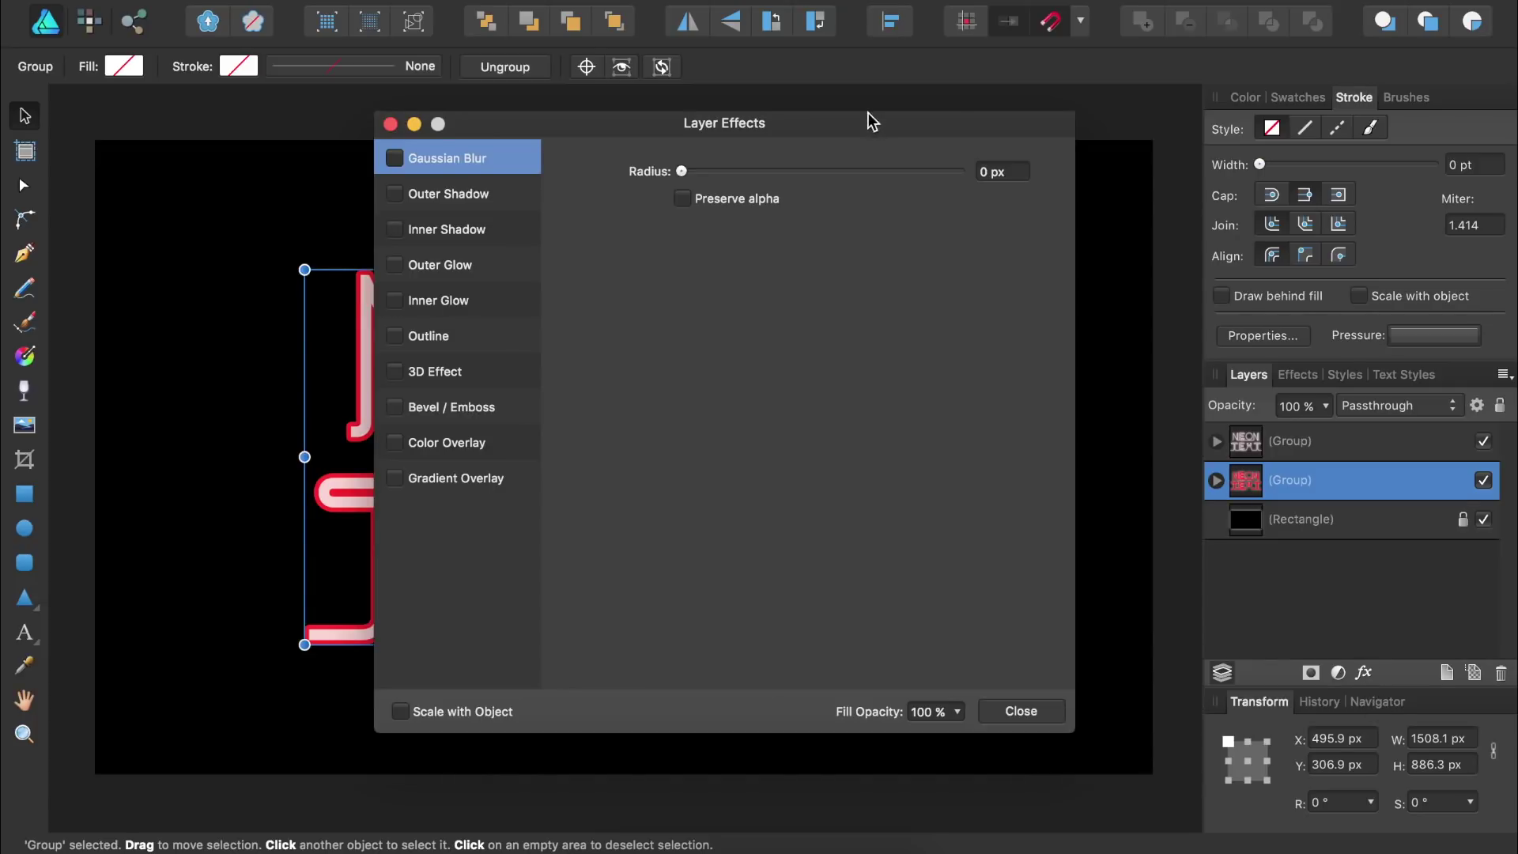
left_click_drag(868, 117, 1308, 127)
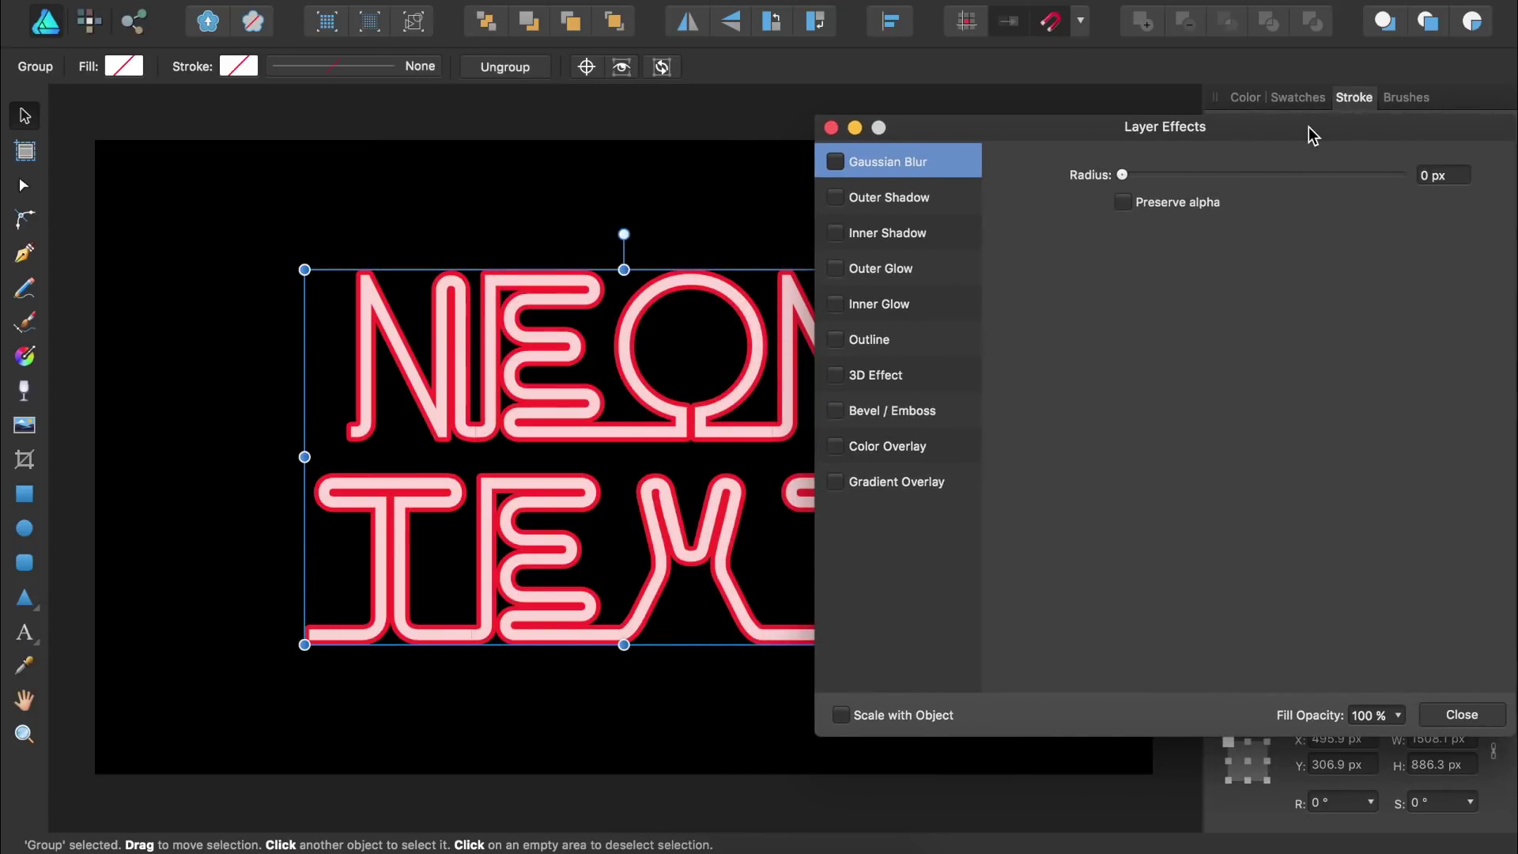
left_click(835, 162)
left_click_drag(1123, 174, 1329, 179)
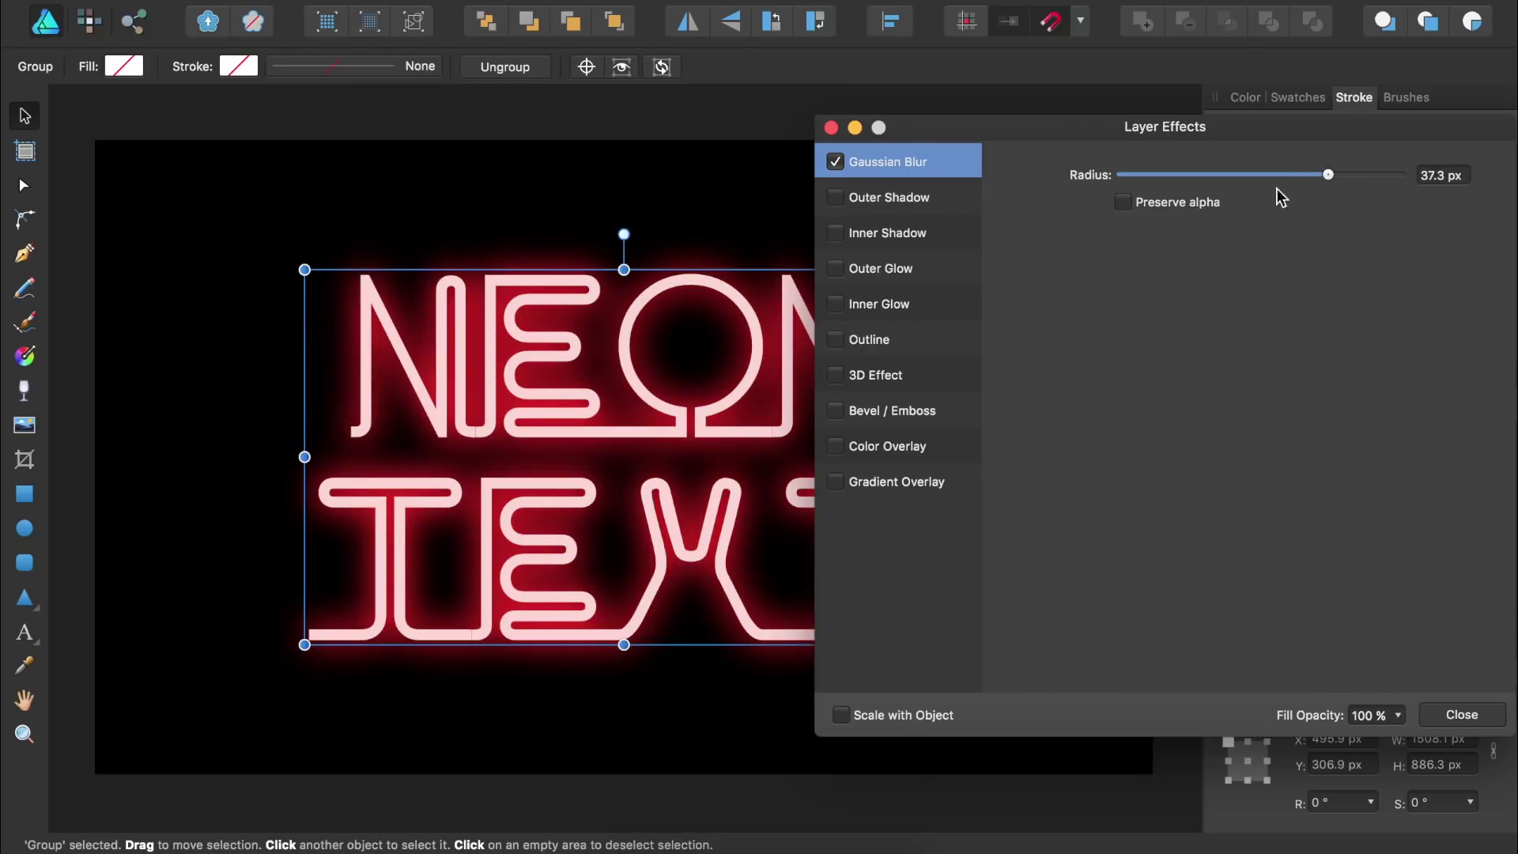
left_click(831, 127)
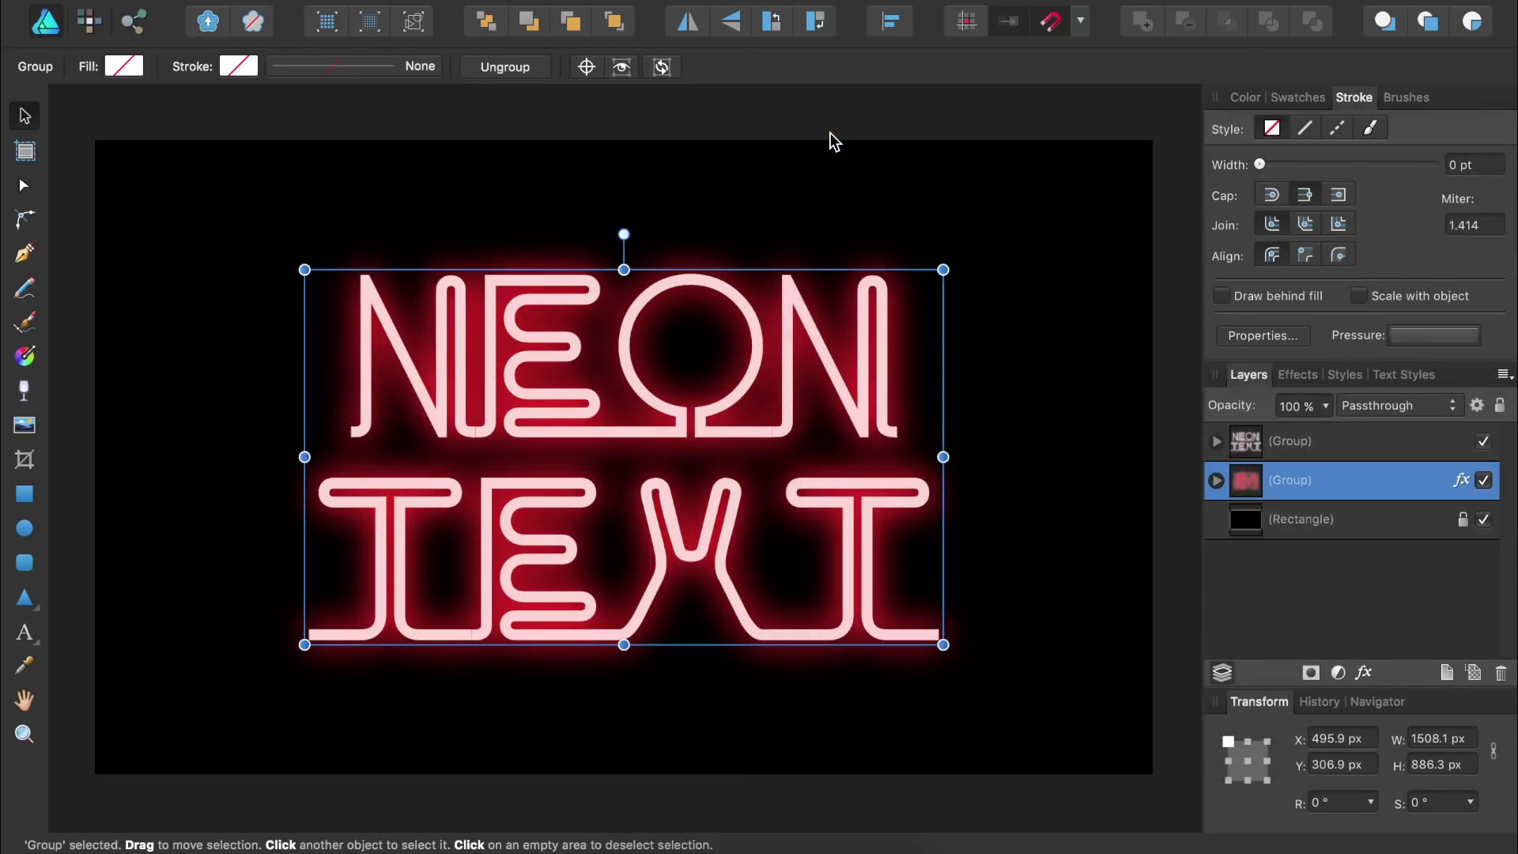
left_click(1291, 443)
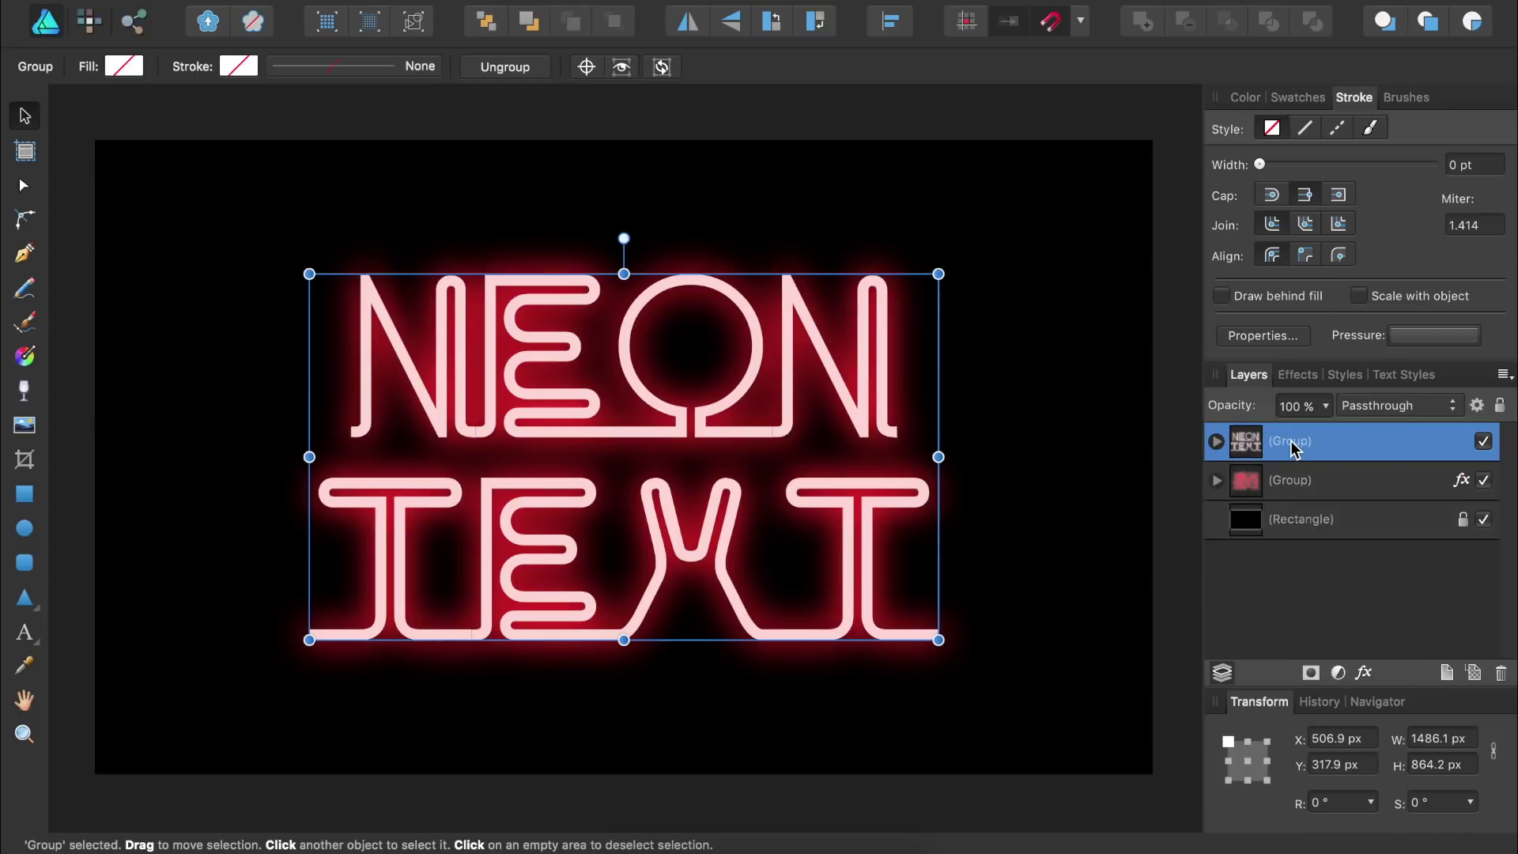
- Add a 1 px Gaussian blur to the top pink NEON TEXT group
left_click(1363, 675)
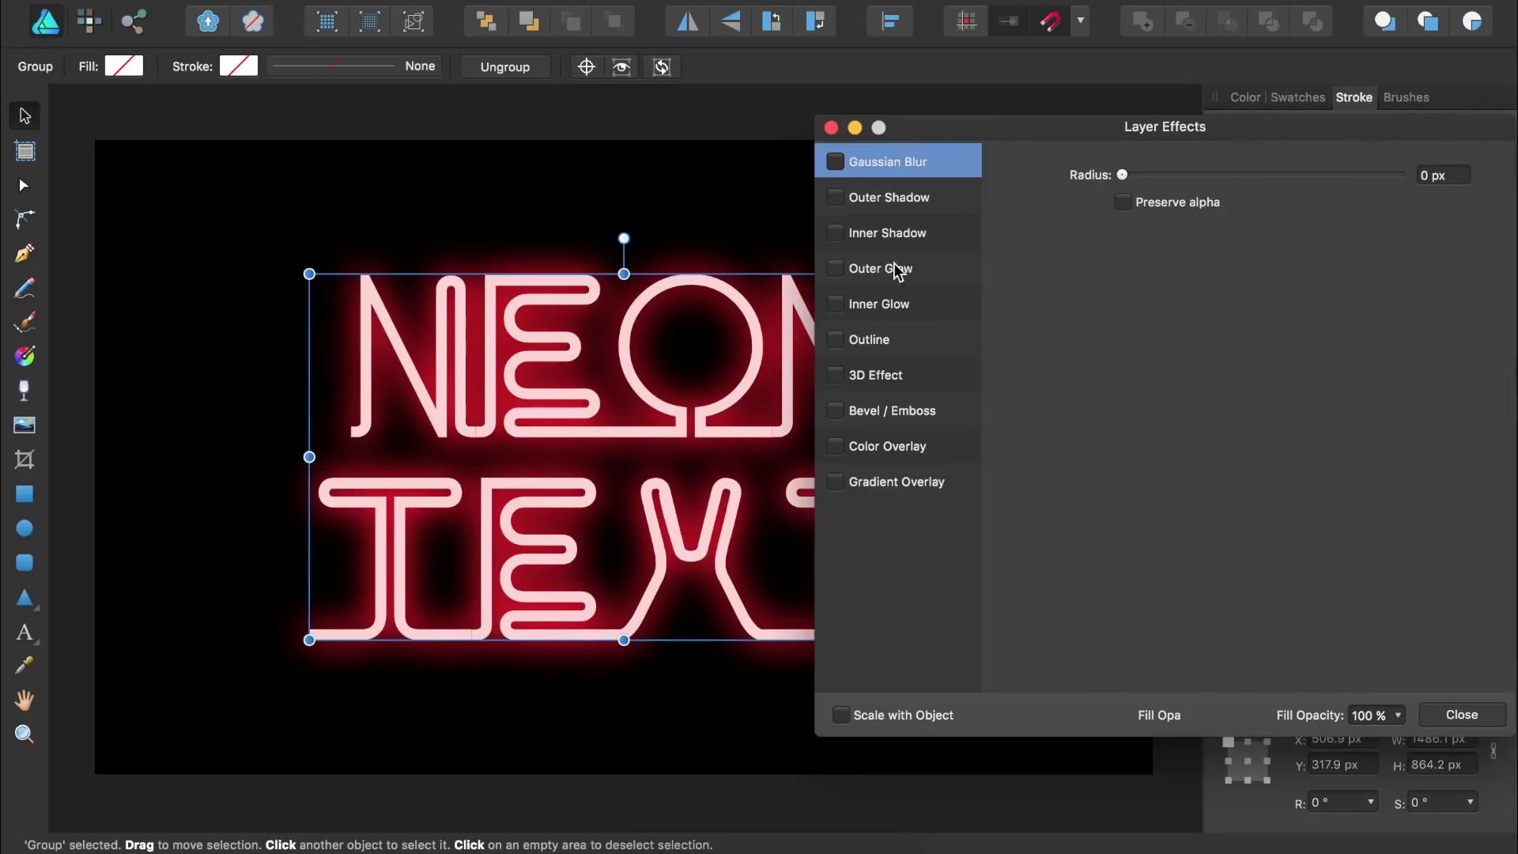
left_click(835, 162)
left_click(1470, 176)
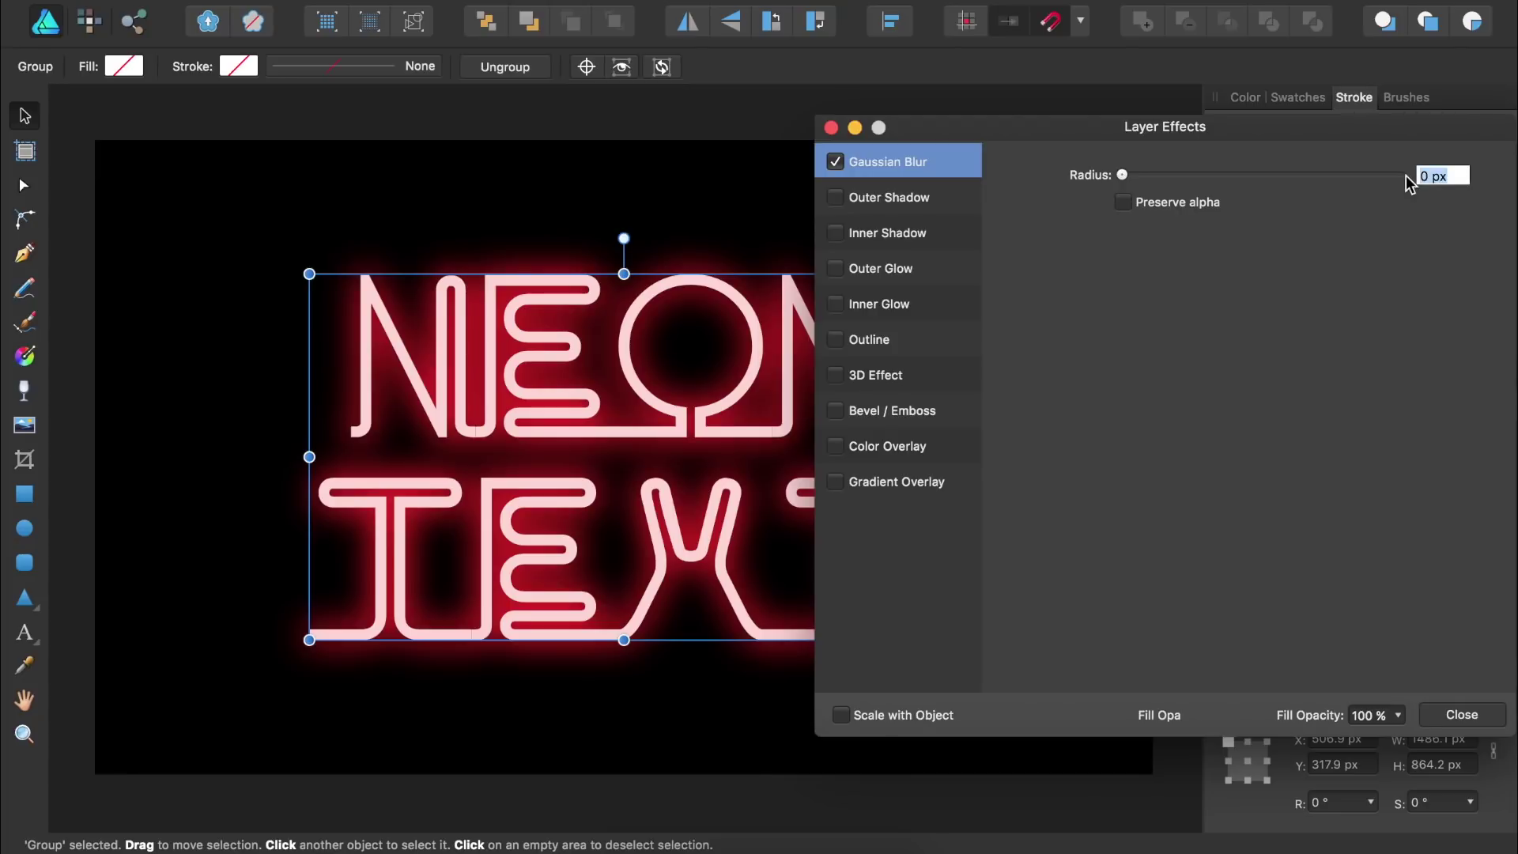
type("1")
key("Return")
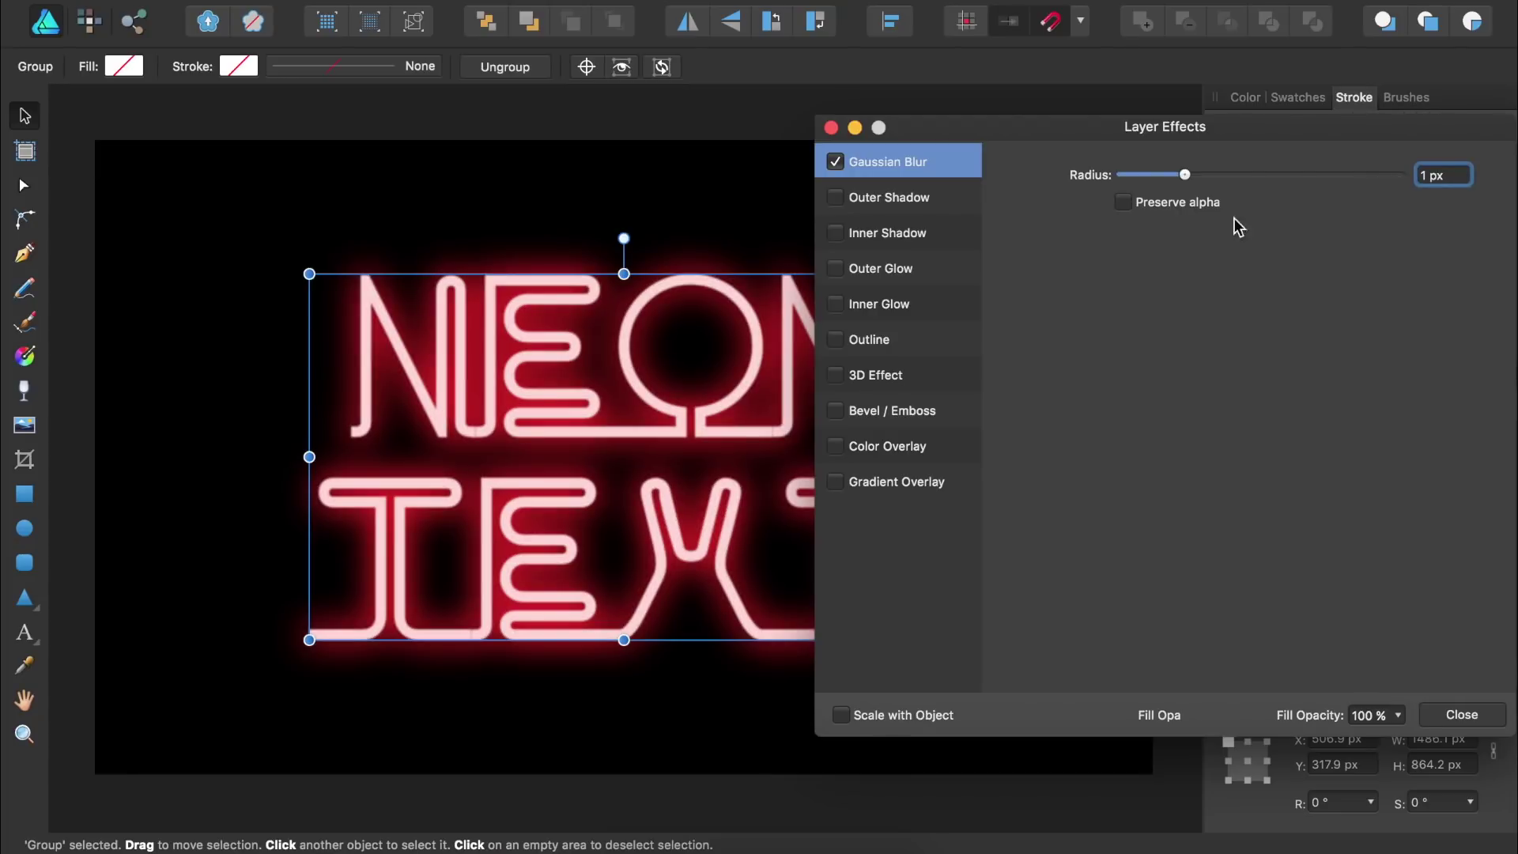
left_click(831, 128)
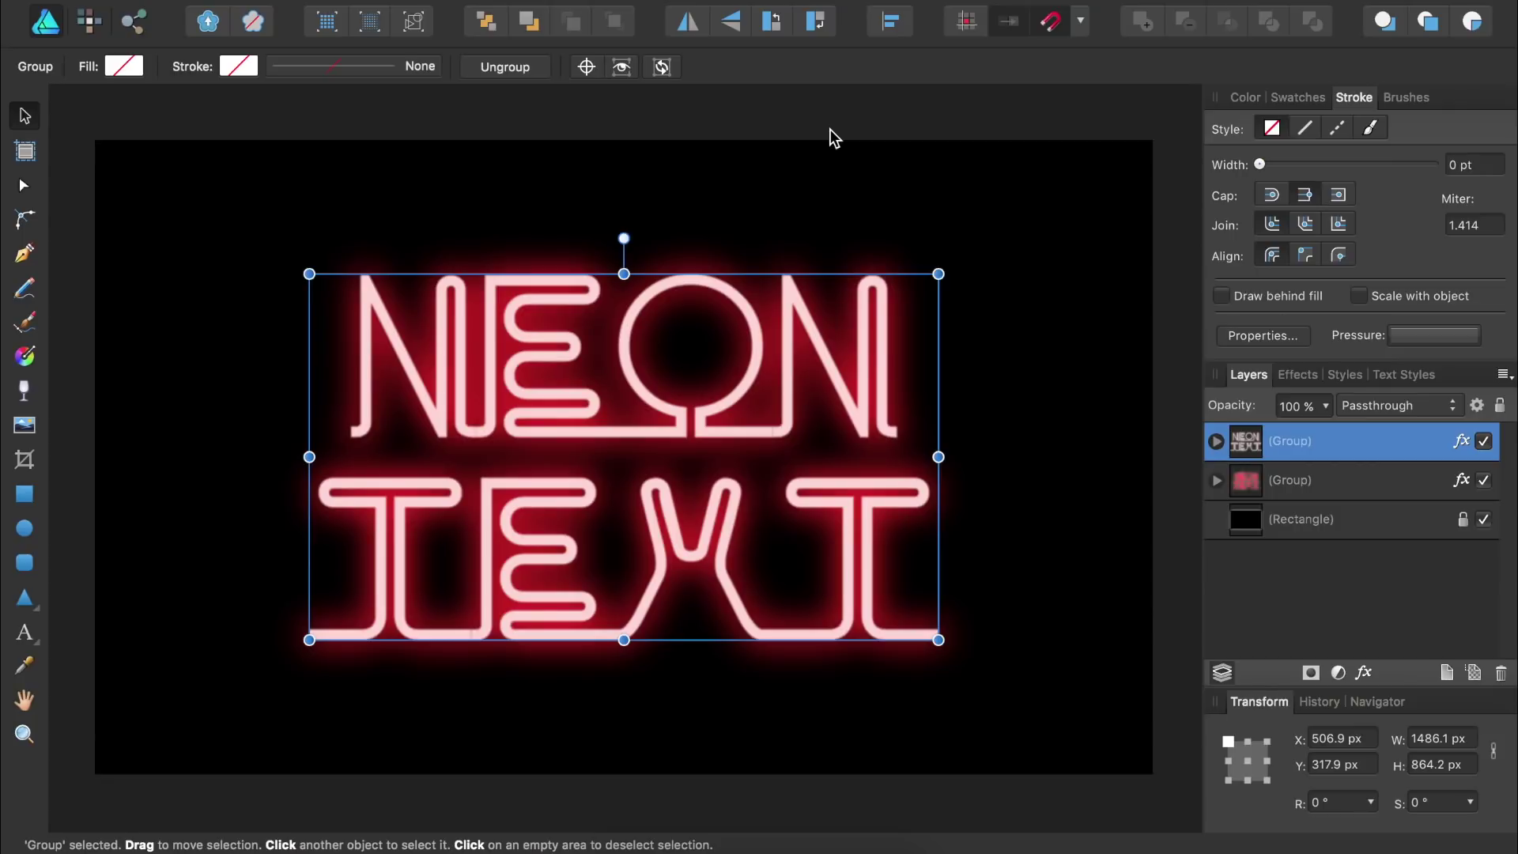
- Duplicate the blurred glow group and push the copy's Gaussian Blur radius to maximum
left_click(1282, 488)
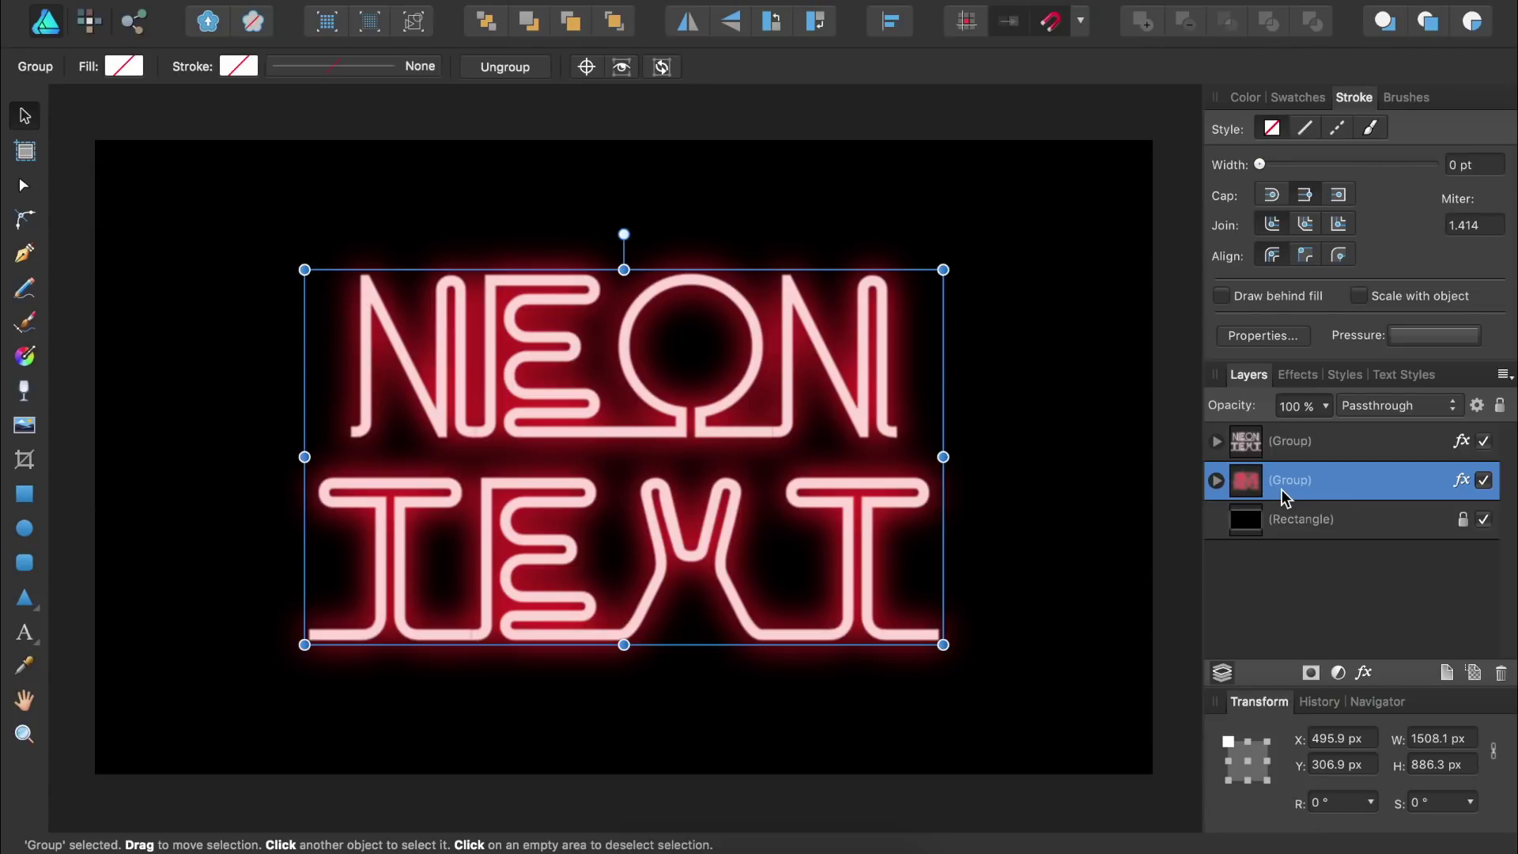
key("super+j")
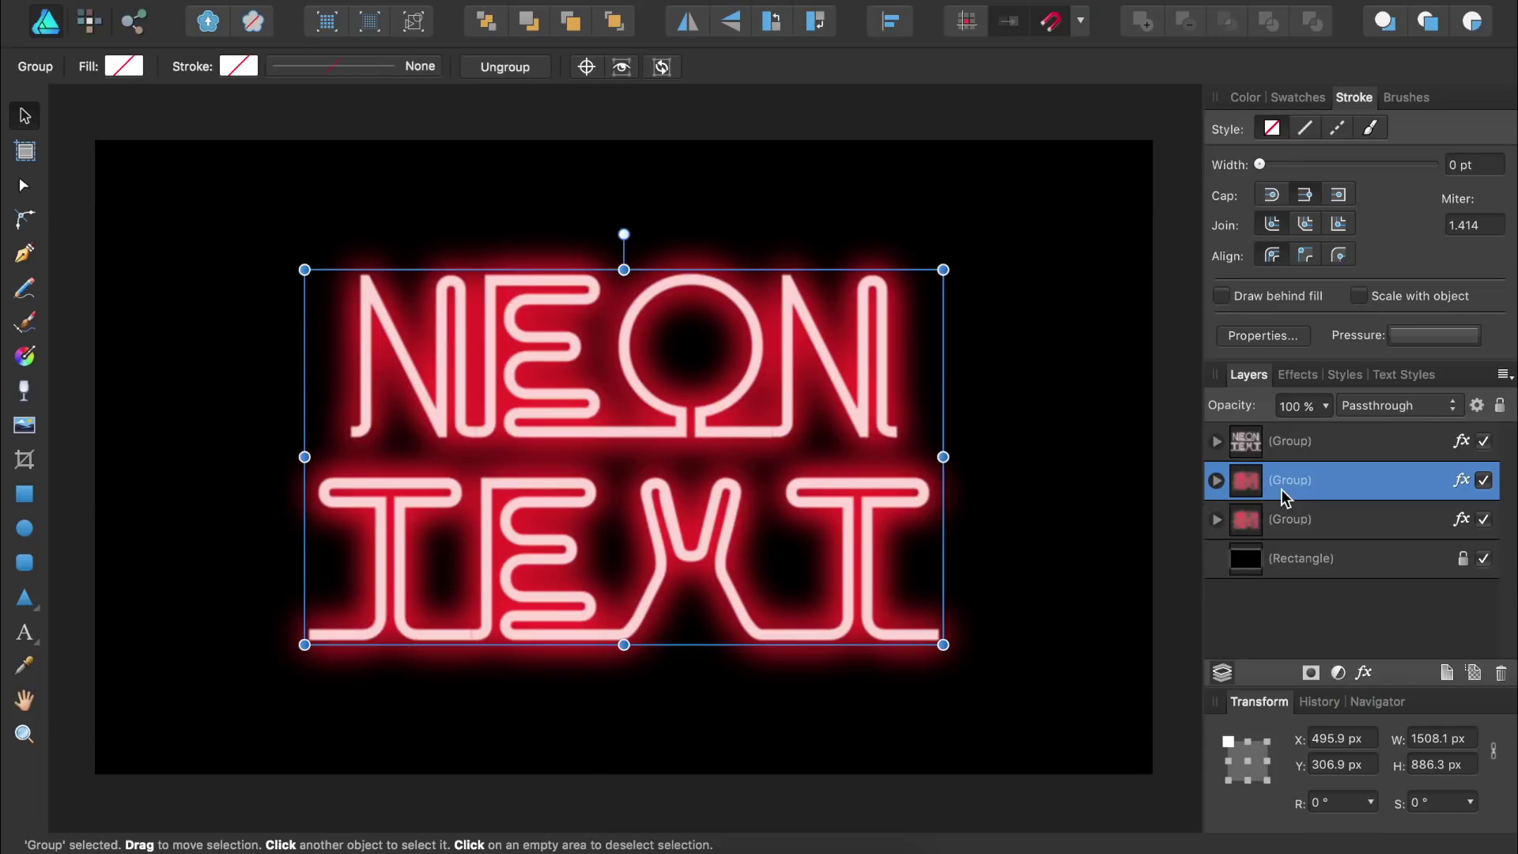
left_click(1363, 672)
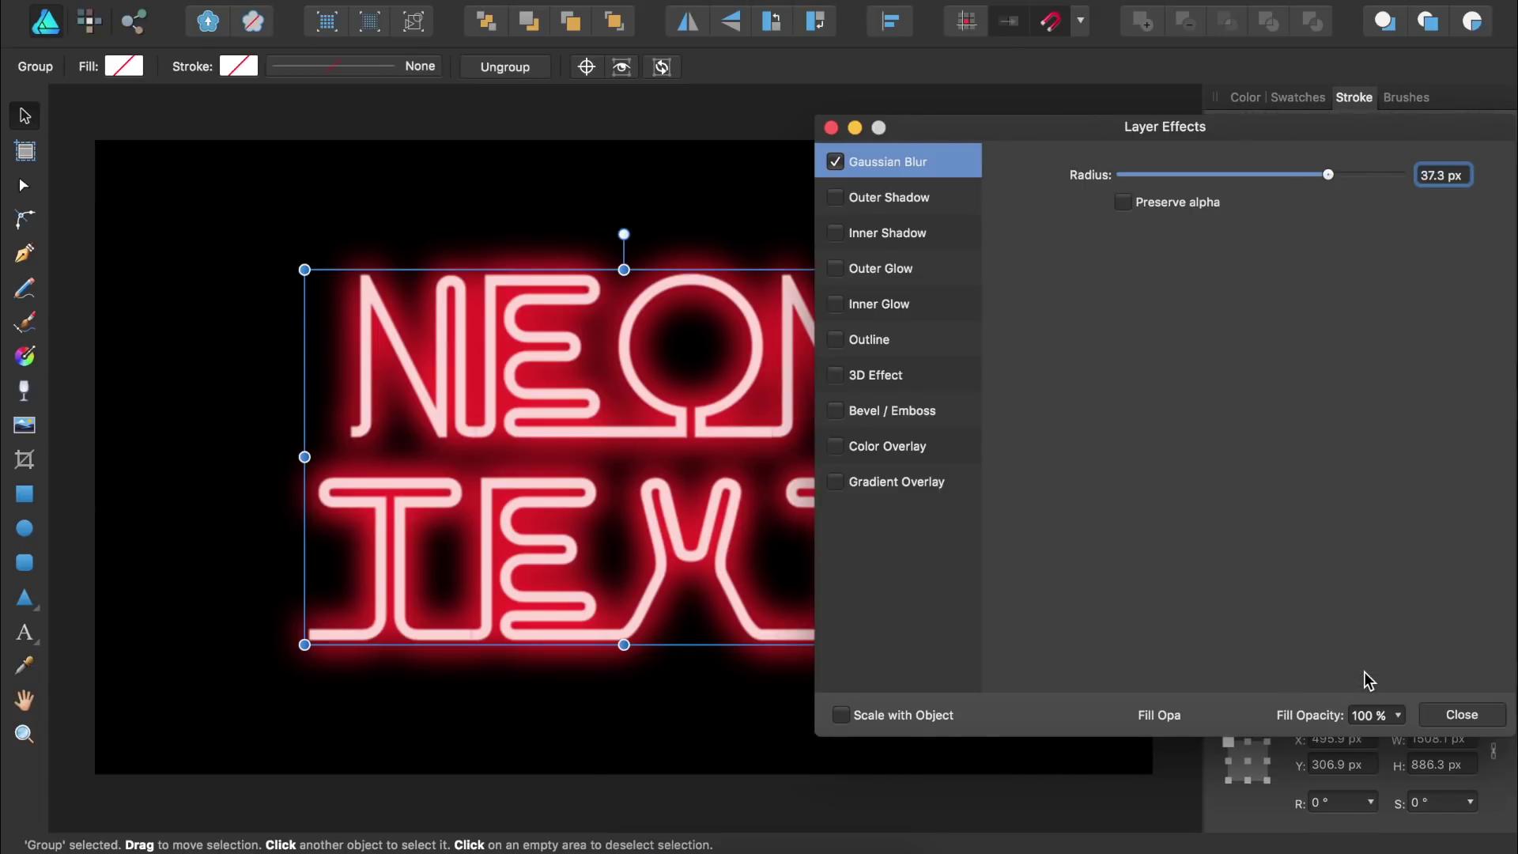
left_click_drag(1328, 175, 1402, 175)
left_click(831, 127)
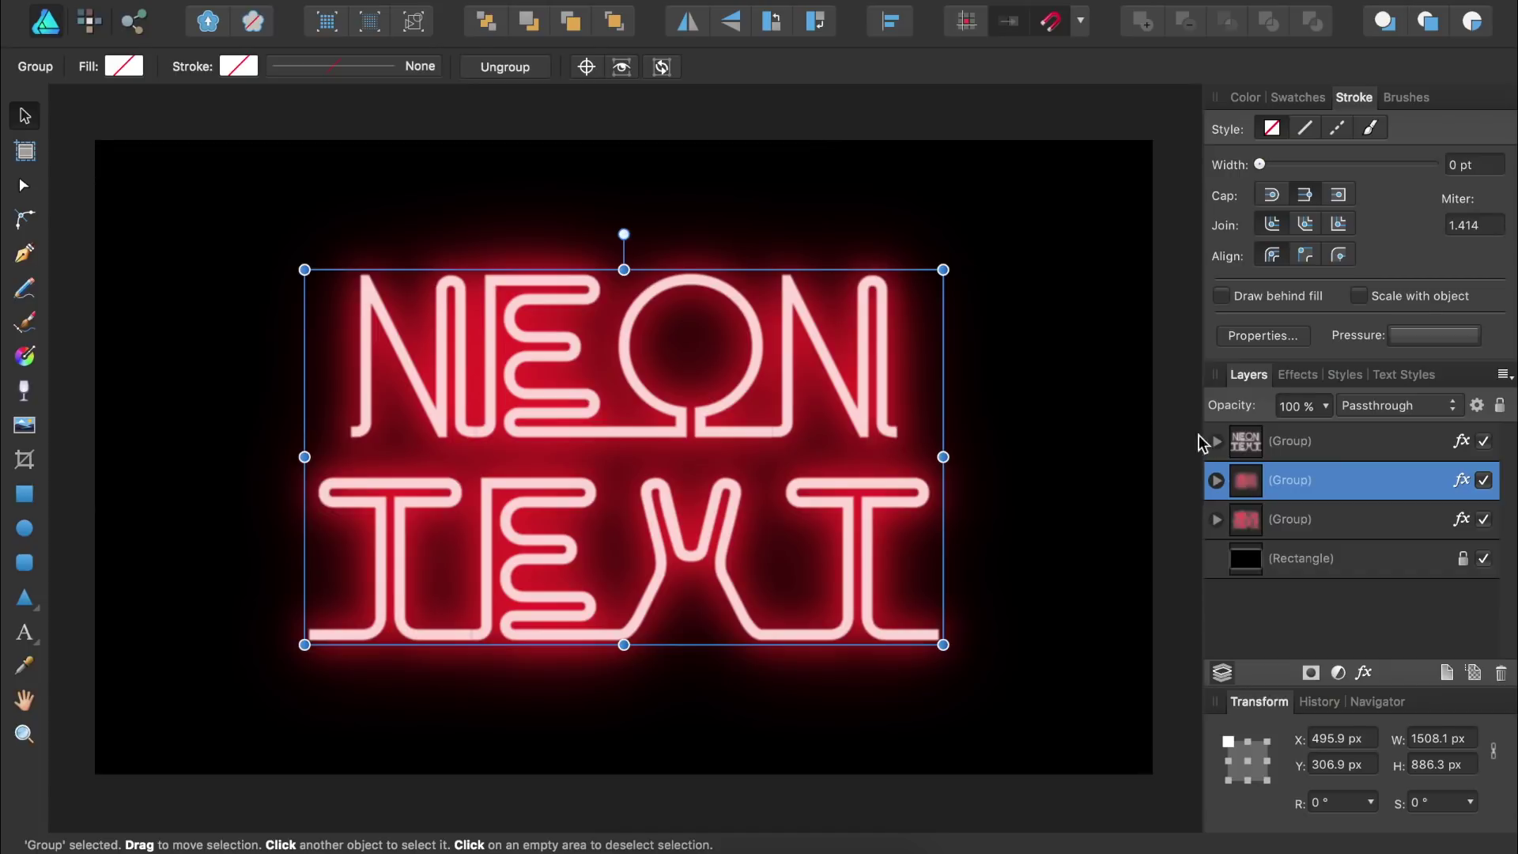
- Set the duplicate glow's opacity to 70% and toggle its visibility to compare
left_click(1327, 406)
left_click_drag(1329, 437, 1261, 436)
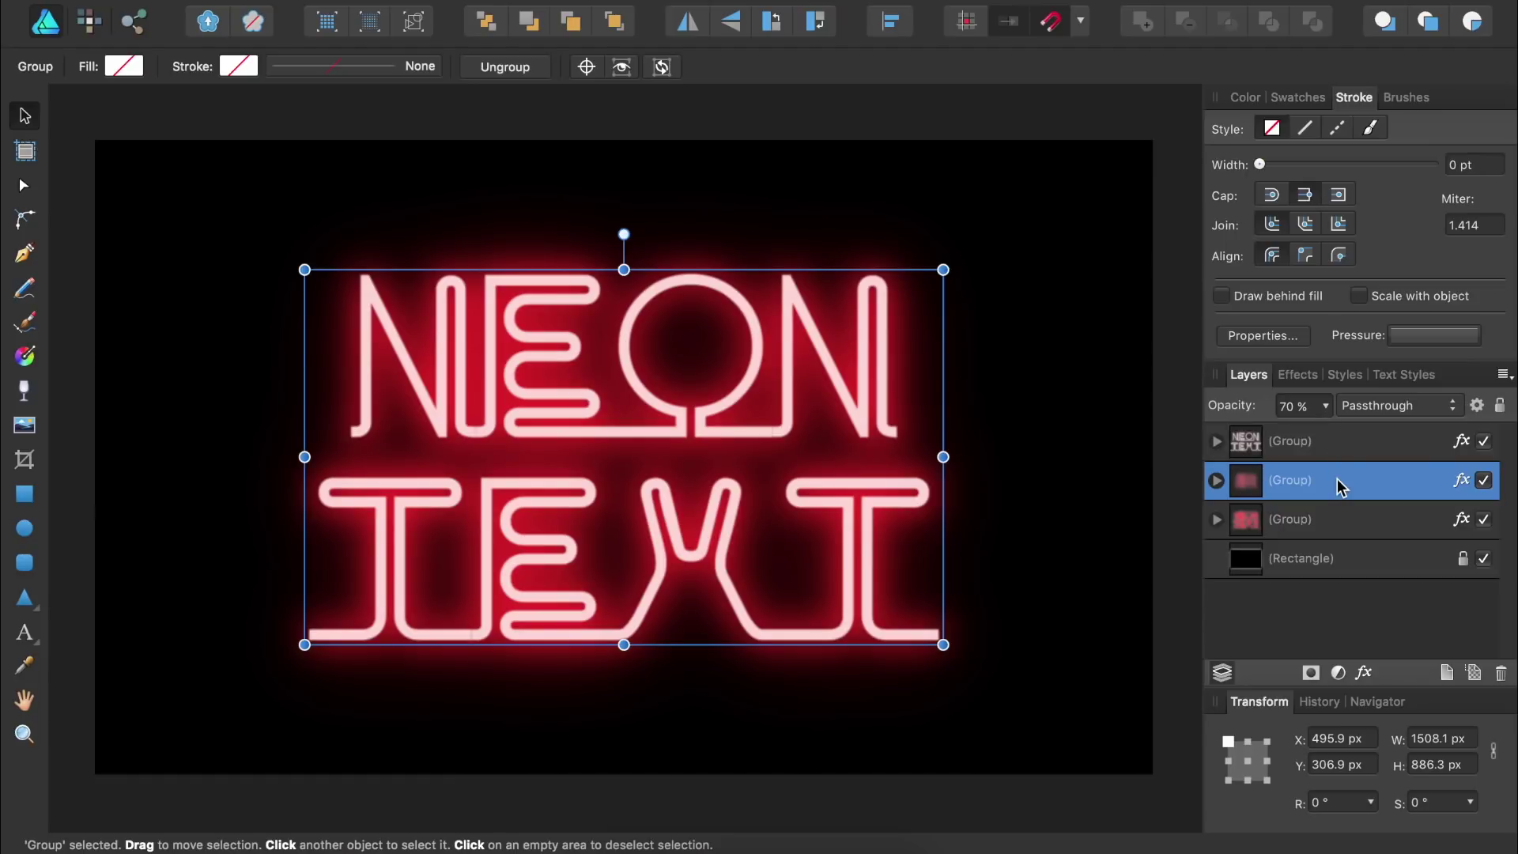
left_click(1484, 483)
left_click(1484, 483)
- With nothing selected, add an HSL adjustment and shift the hue so the glow turns blue
key("Escape")
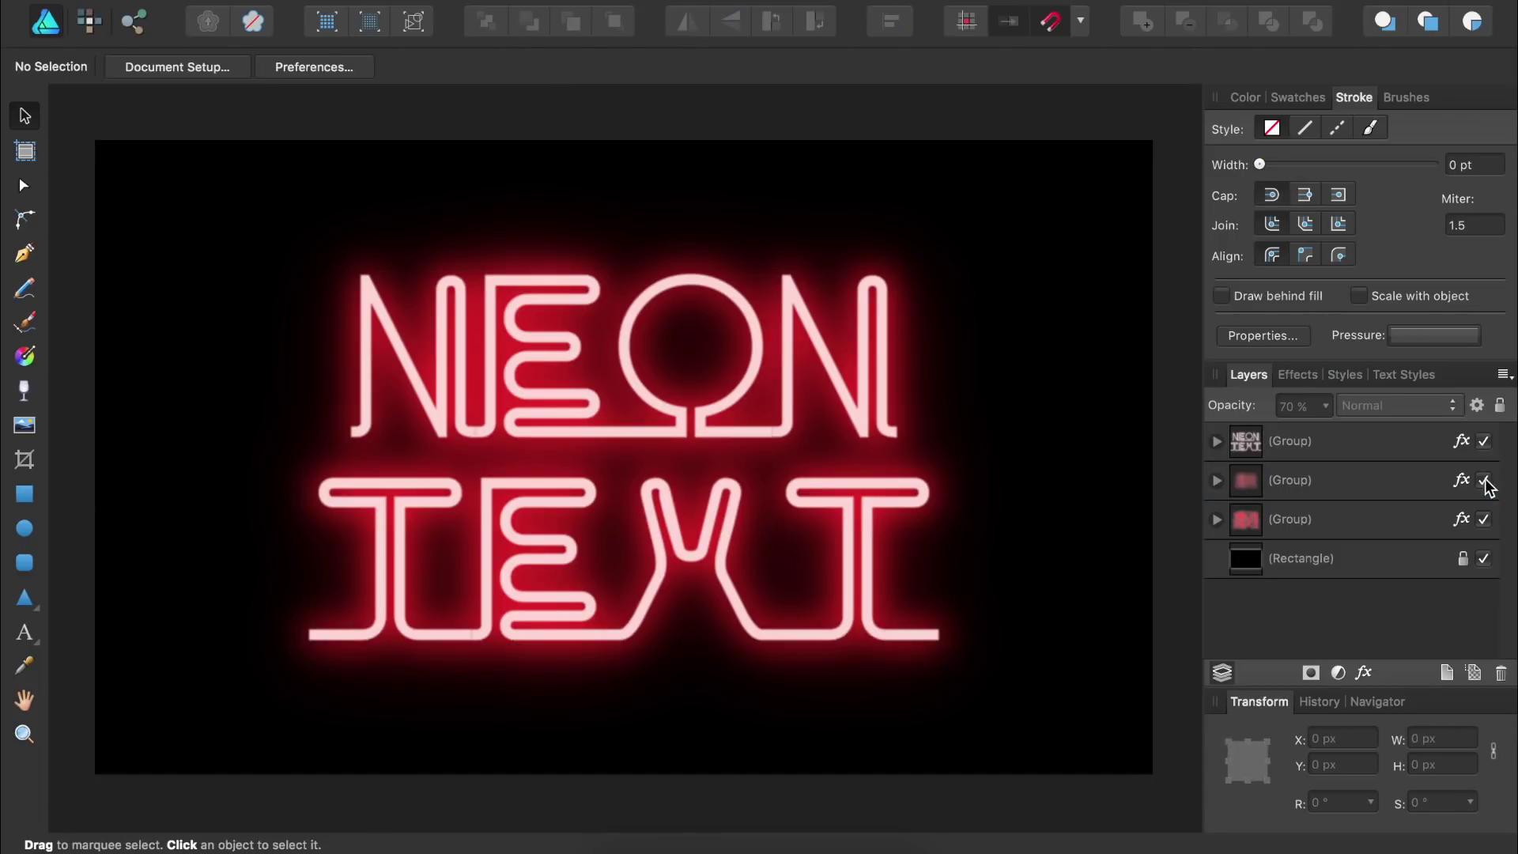
left_click(1345, 671)
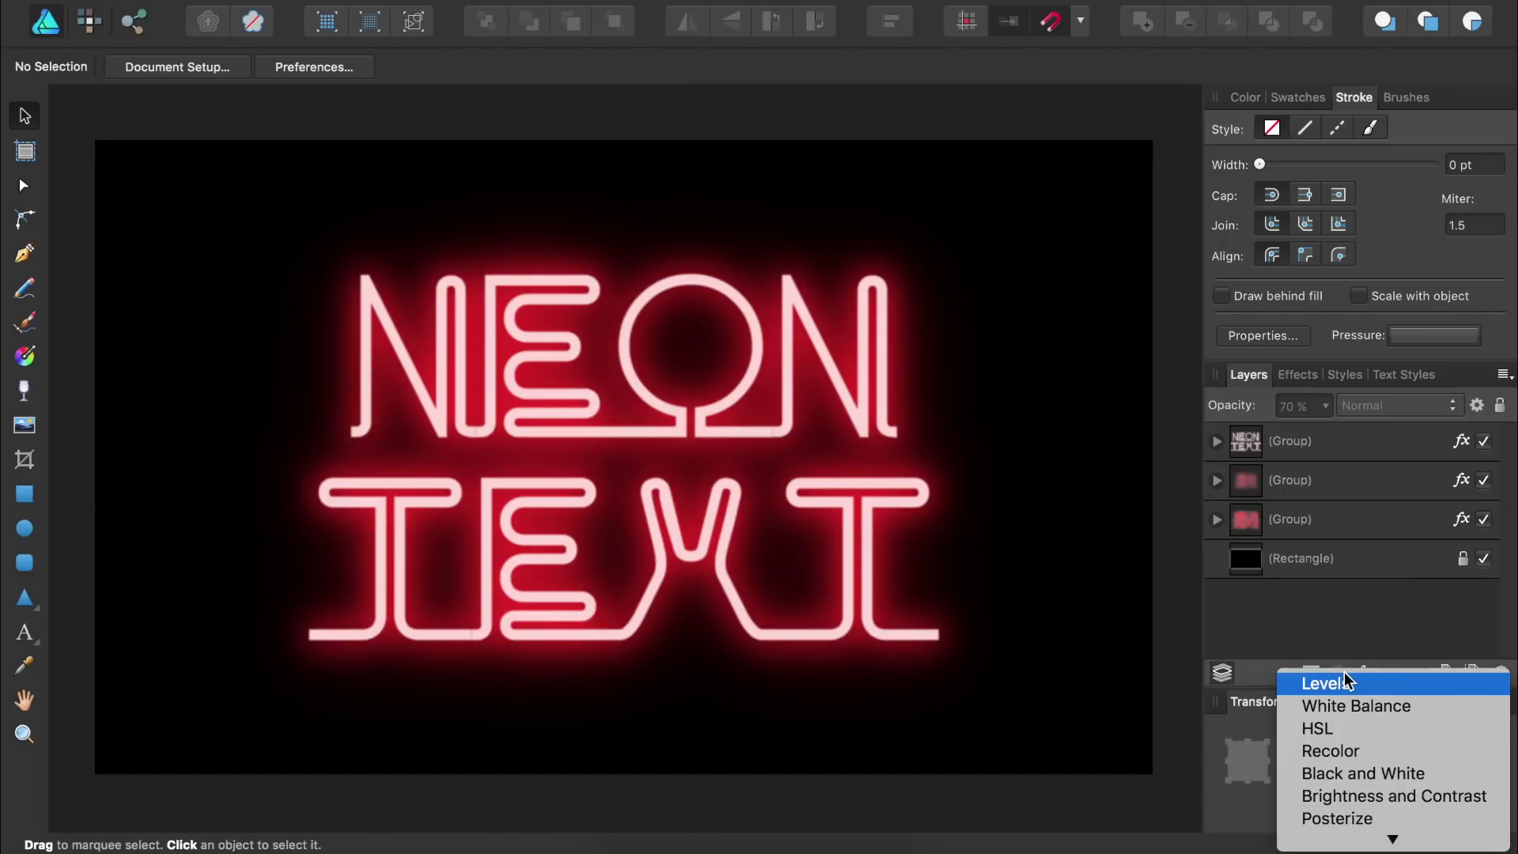
left_click(1349, 729)
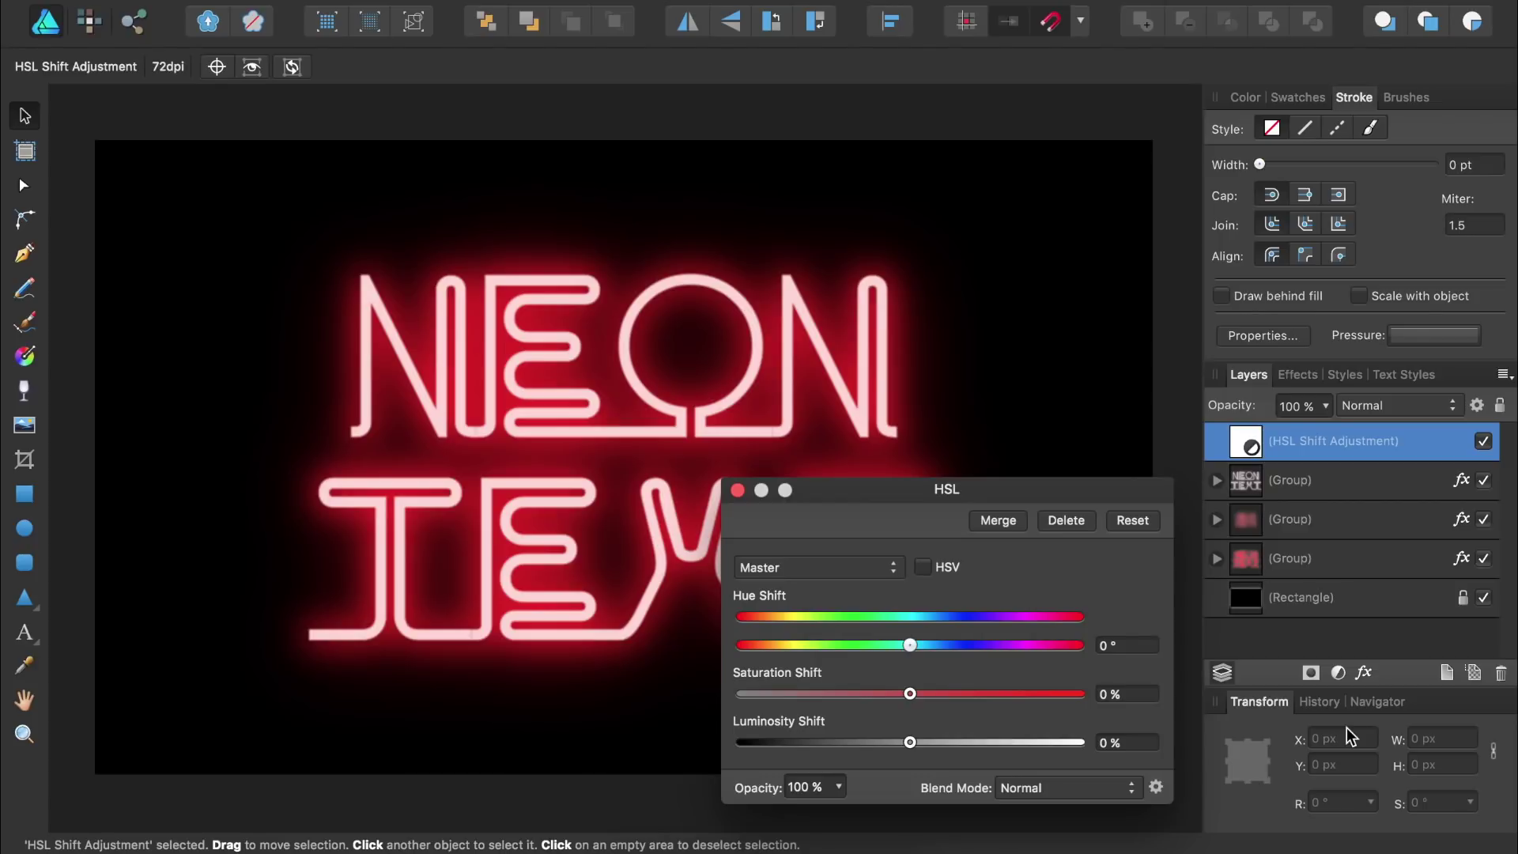
left_click_drag(911, 645, 1055, 648)
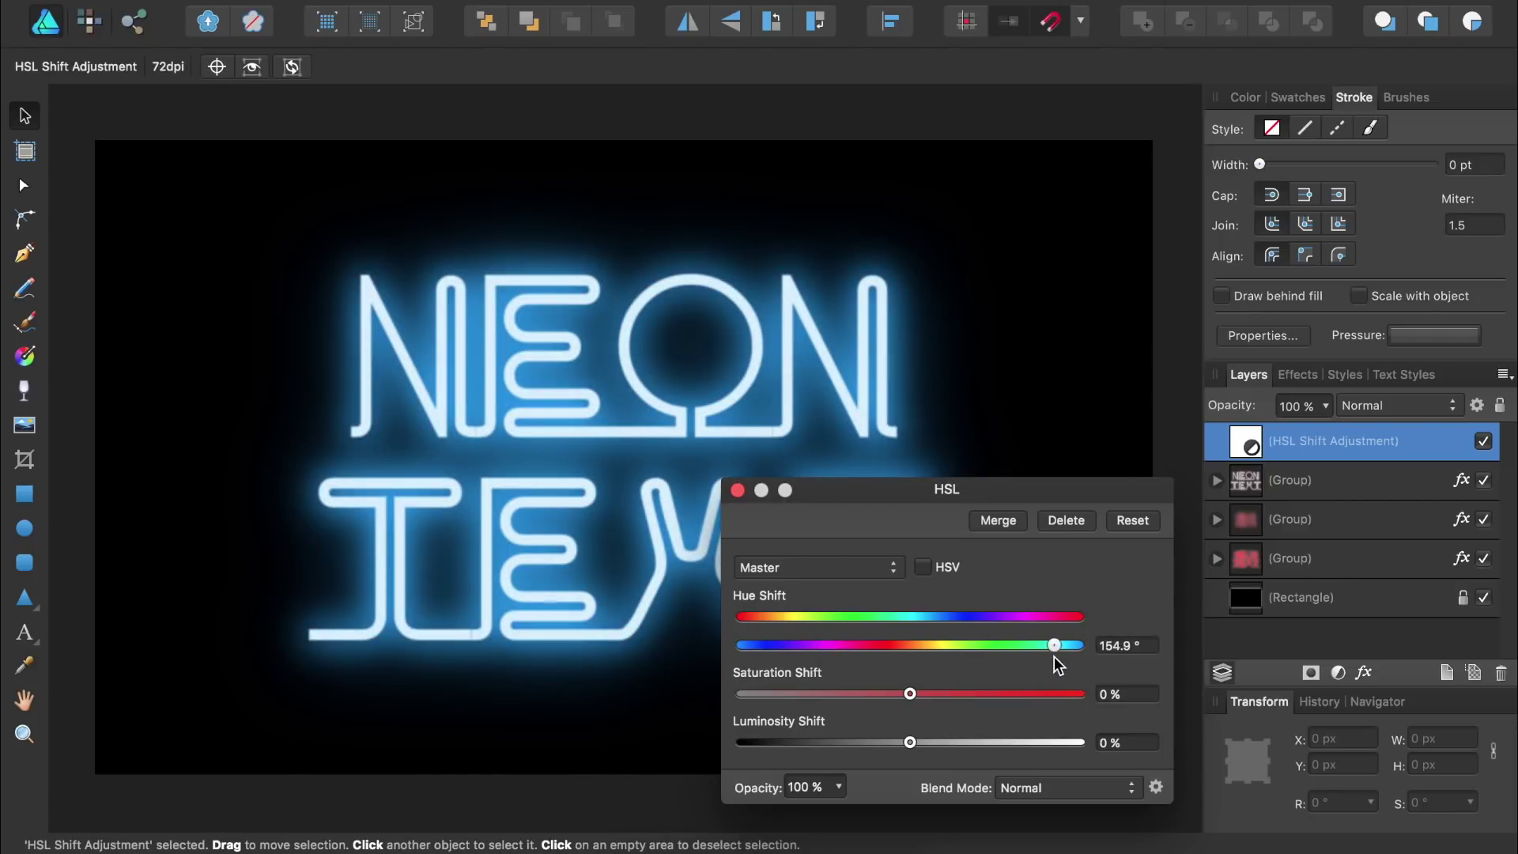
left_click(738, 491)
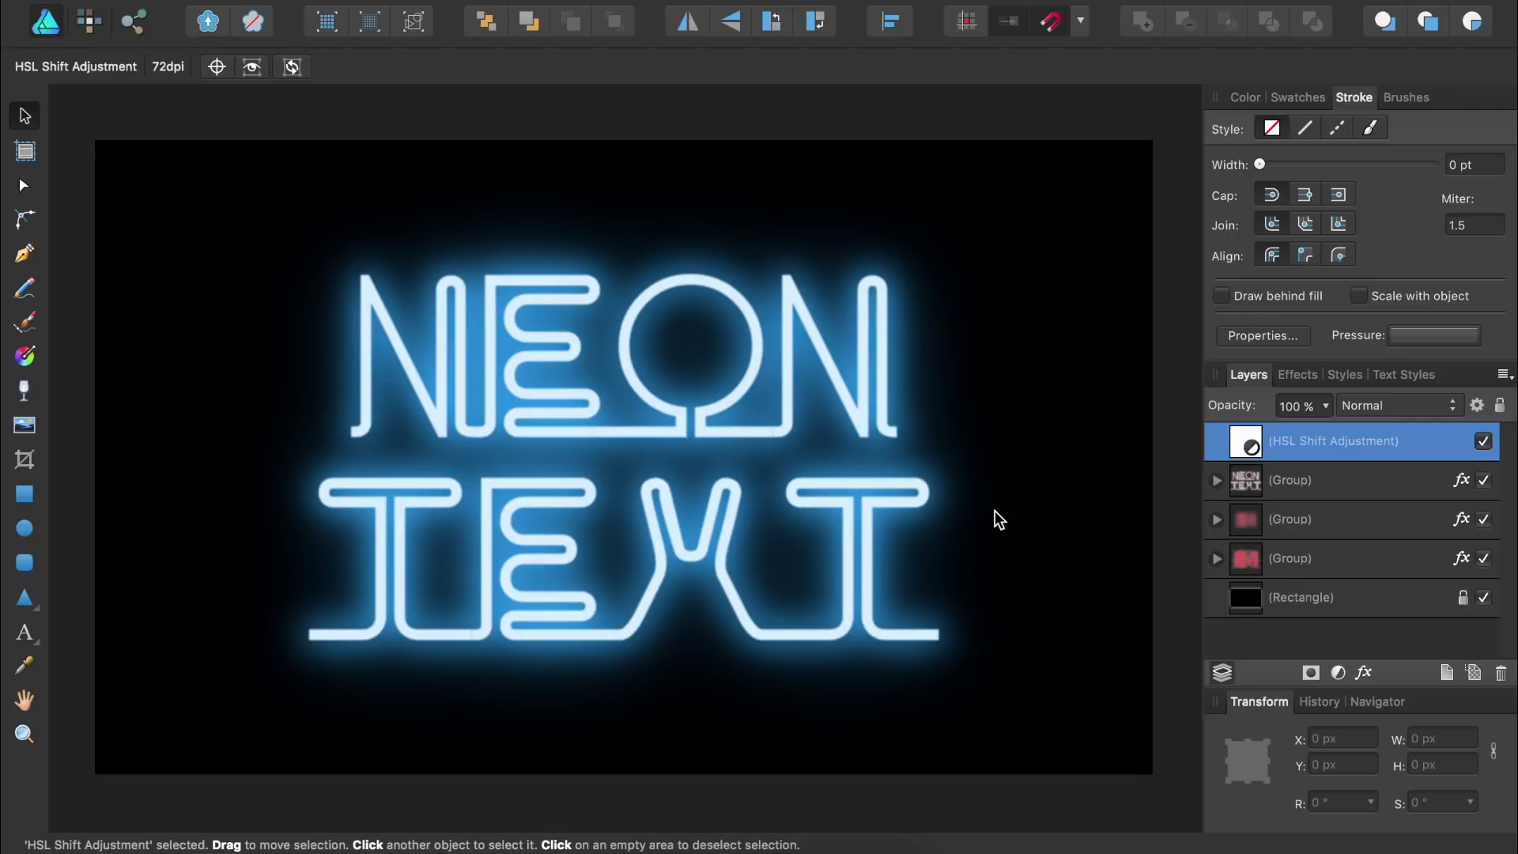
- Bring the HSL hue shift back to about 94° for a purple glow
left_click(1245, 441)
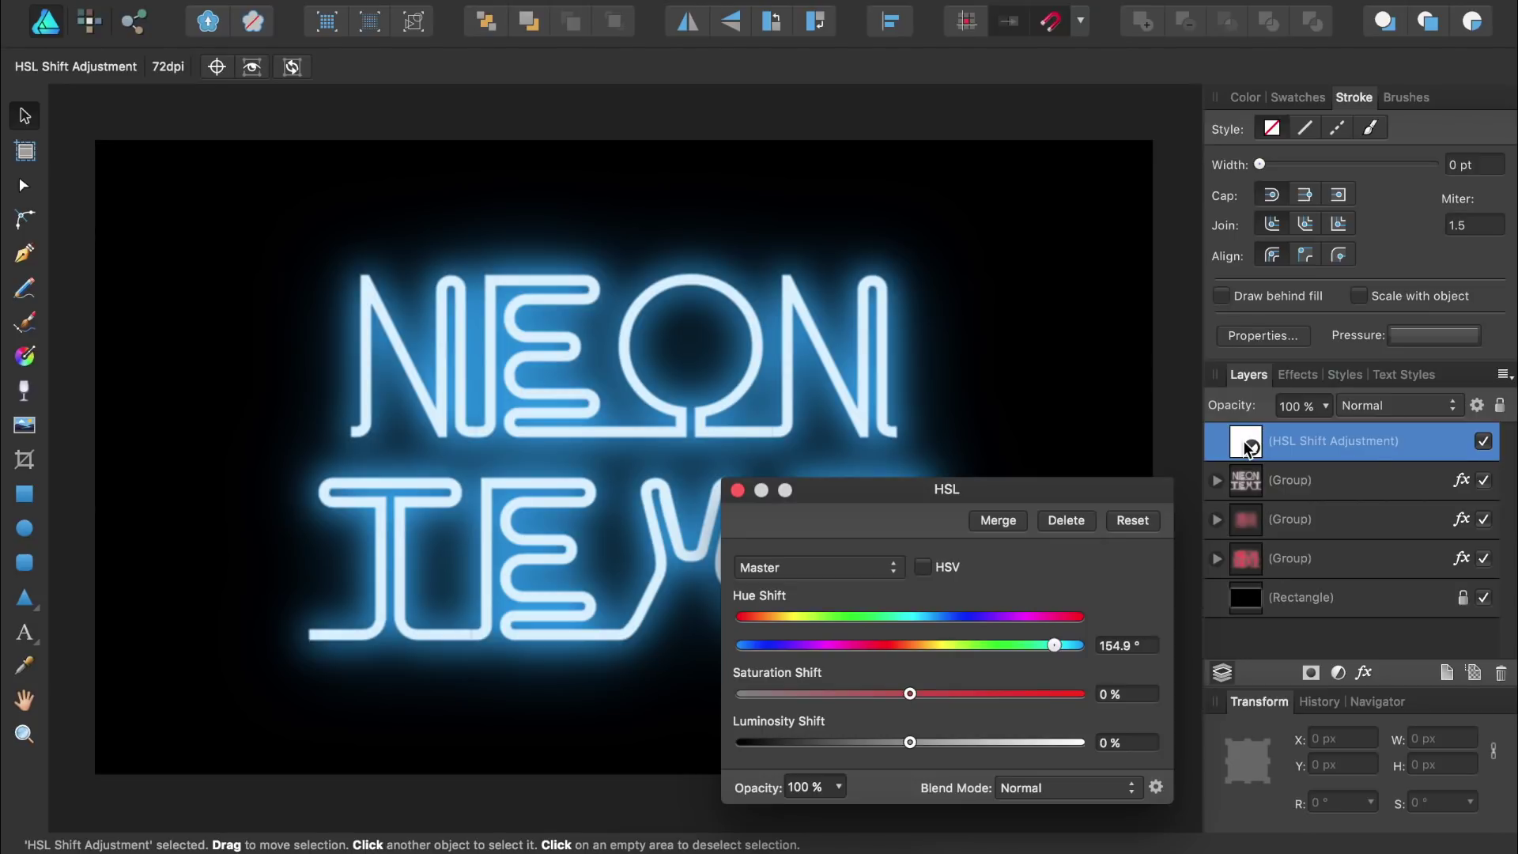
left_click_drag(1054, 645, 995, 650)
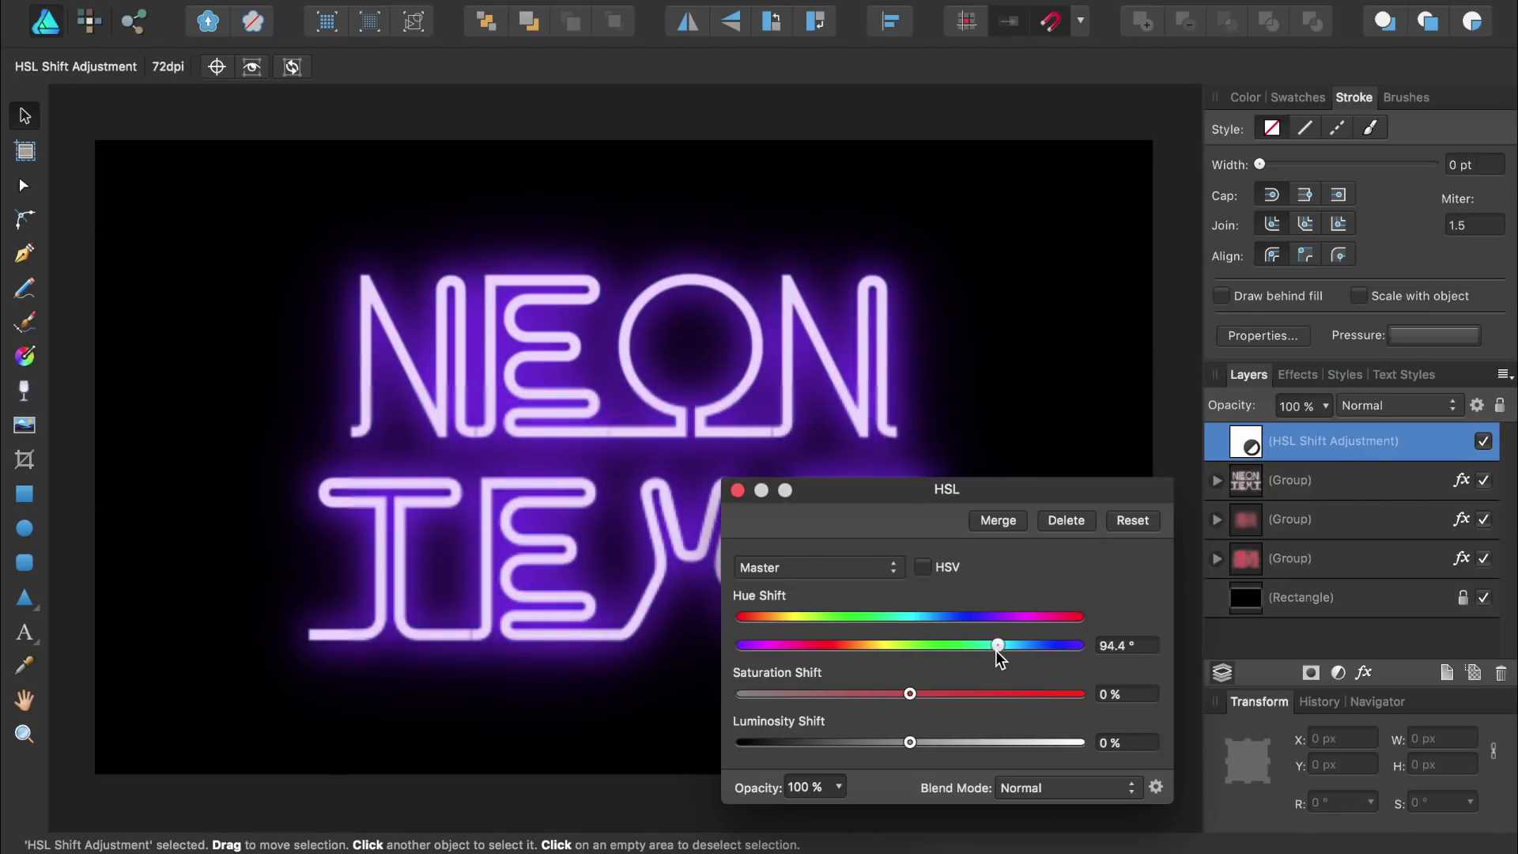
left_click(737, 490)
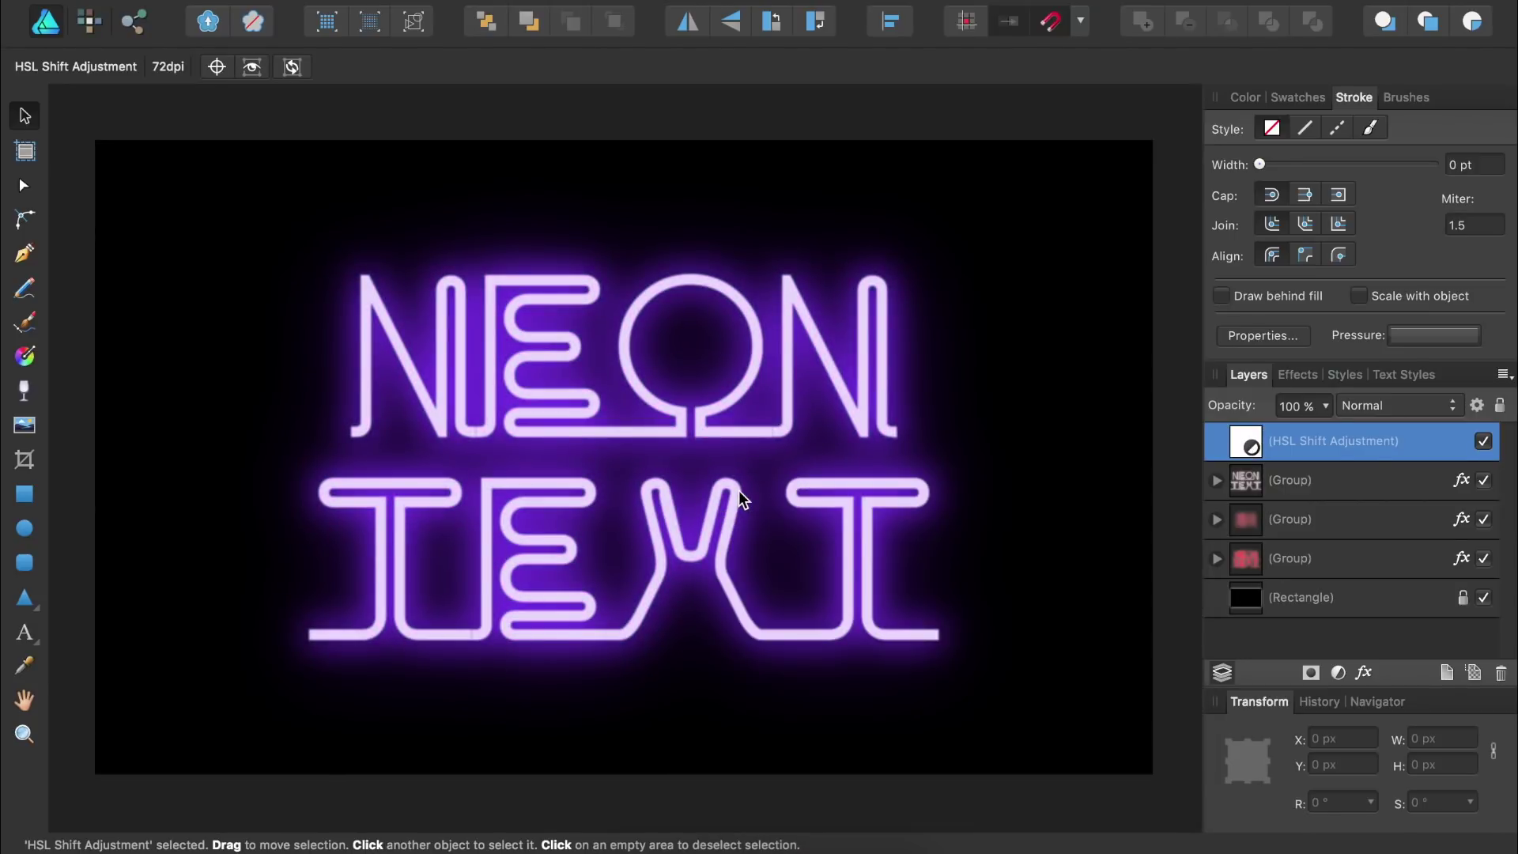